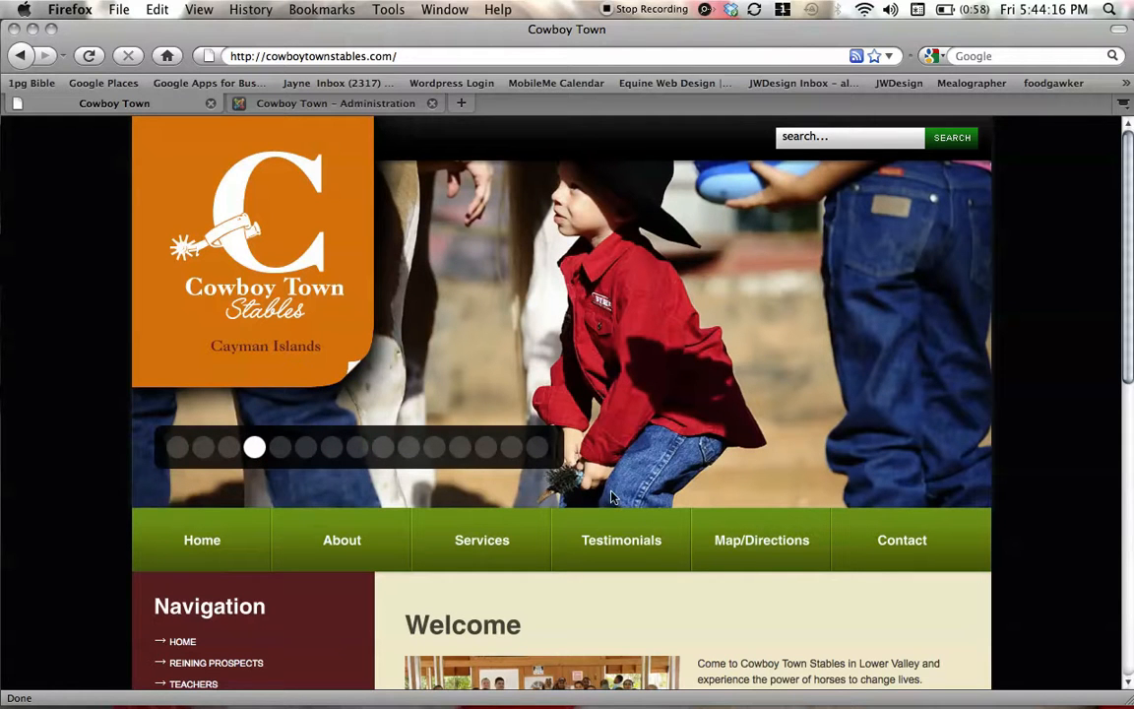
Step: Log in to the site's Joomla administration with the manager username and the account password
click(363, 107)
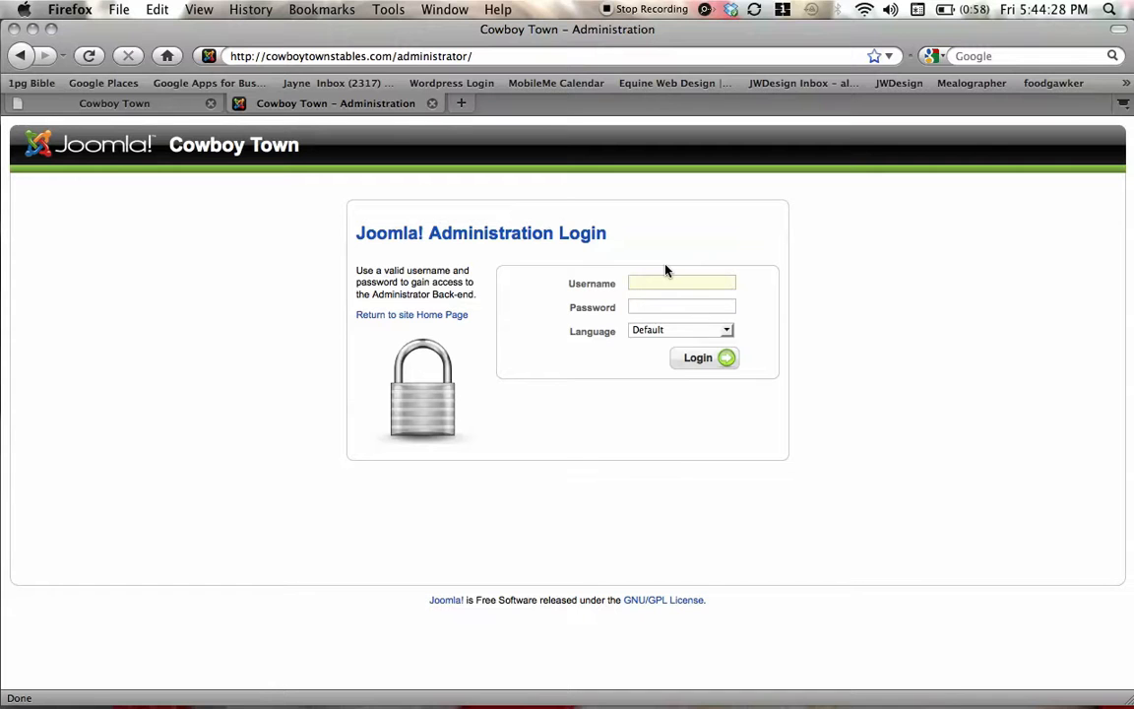
text(manager)
key(Tab)
text(•••••••)
key(Return)
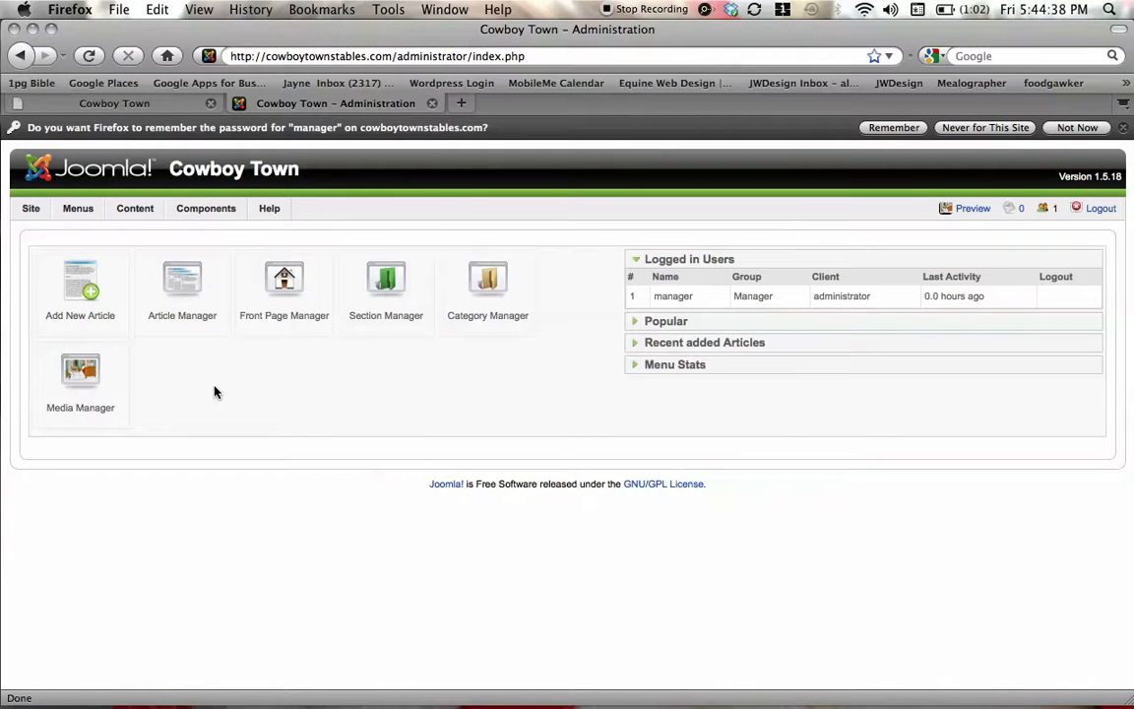
Step: Open the Contact article for editing from the Article Manager and view its published page on the live site
click(167, 305)
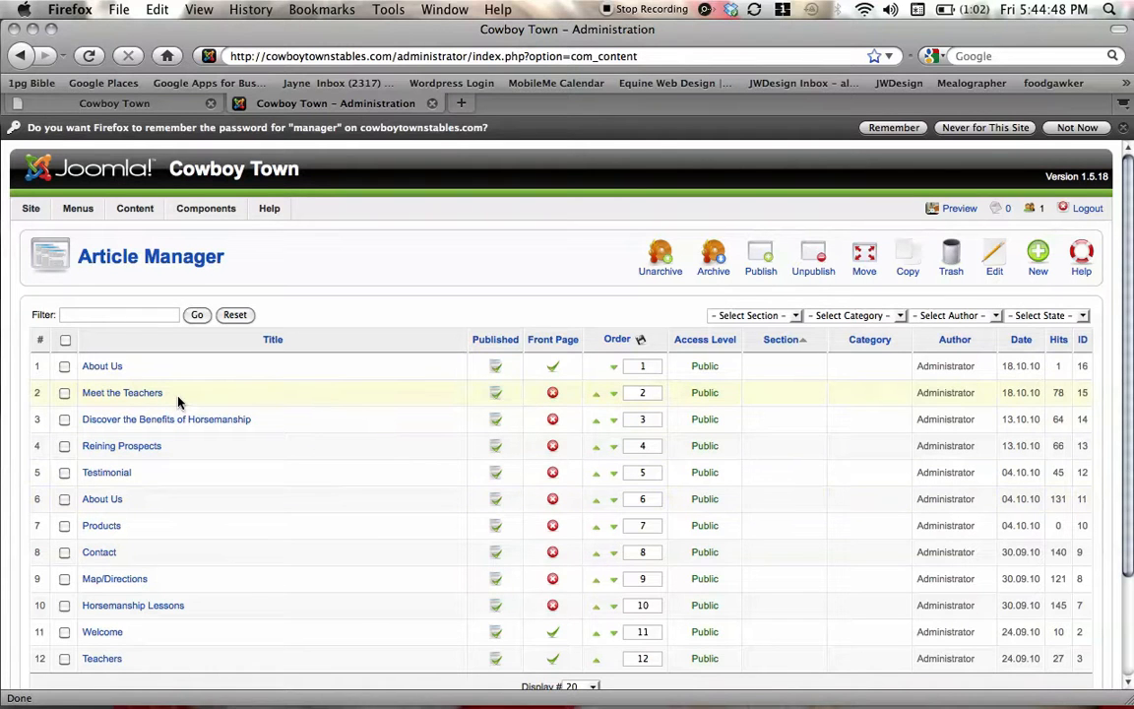
click(98, 552)
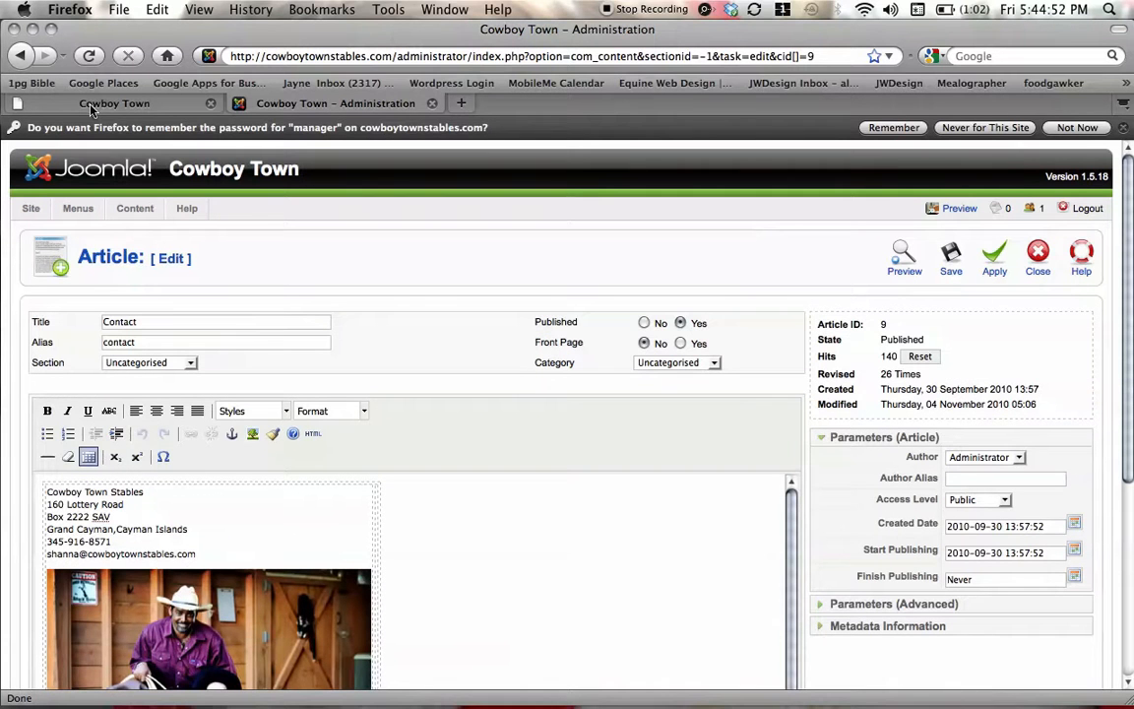
click(90, 107)
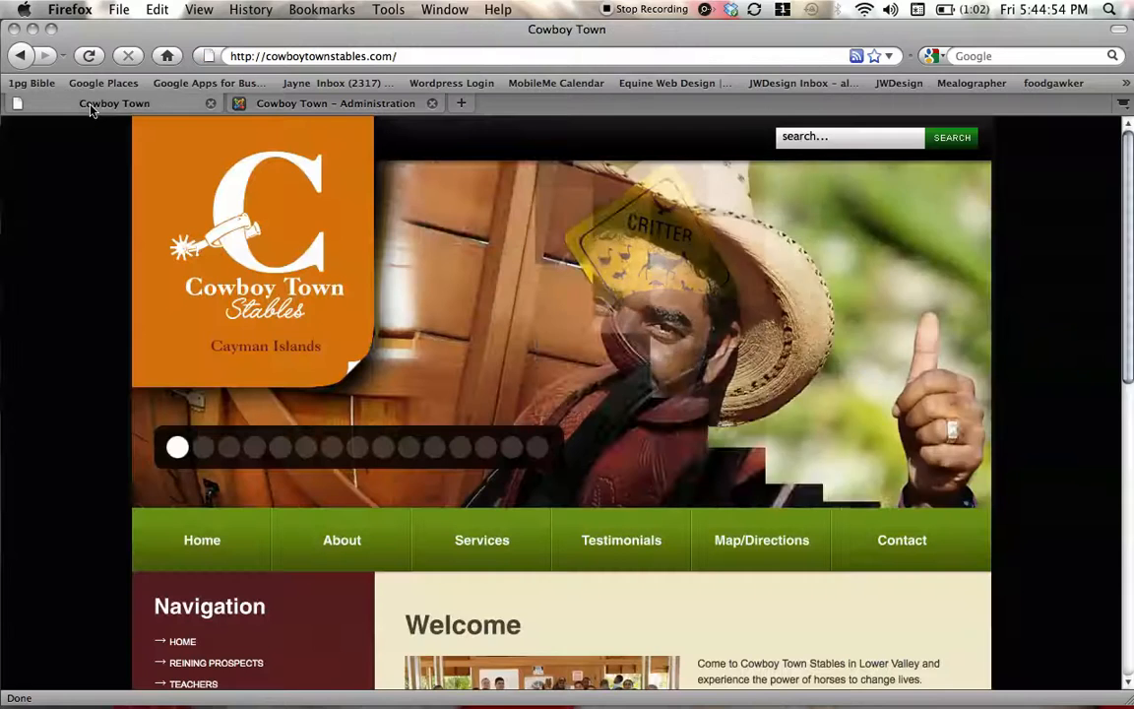
click(900, 538)
scroll(1091, 410, down, 5)
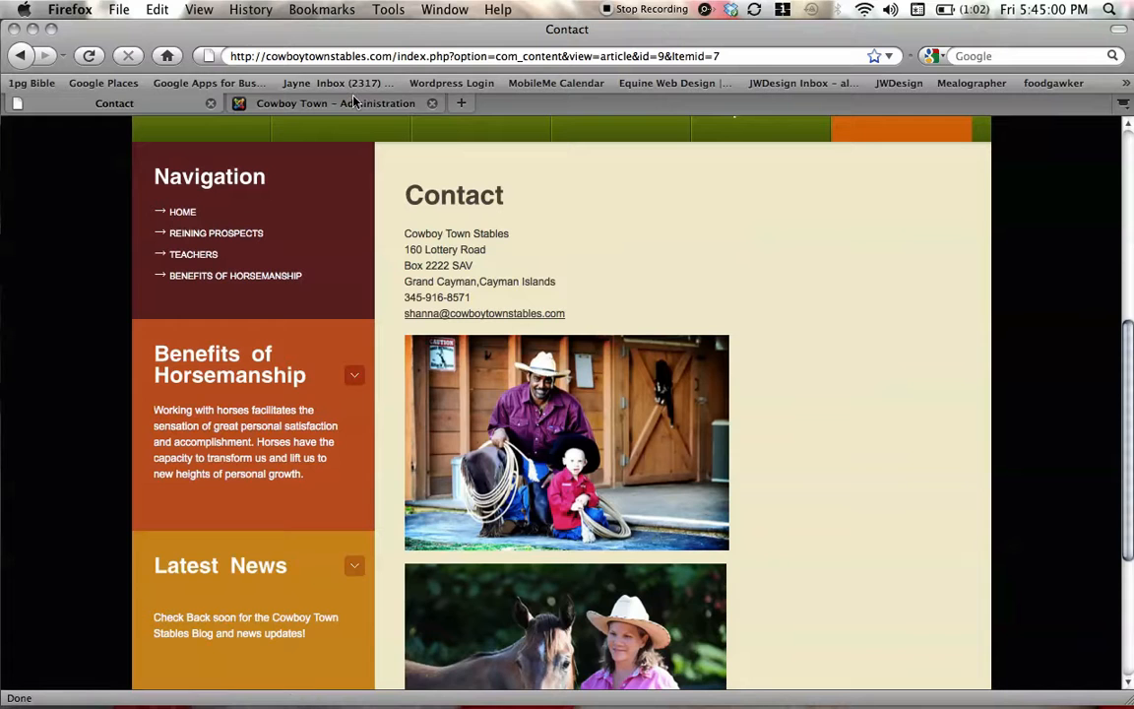
click(353, 102)
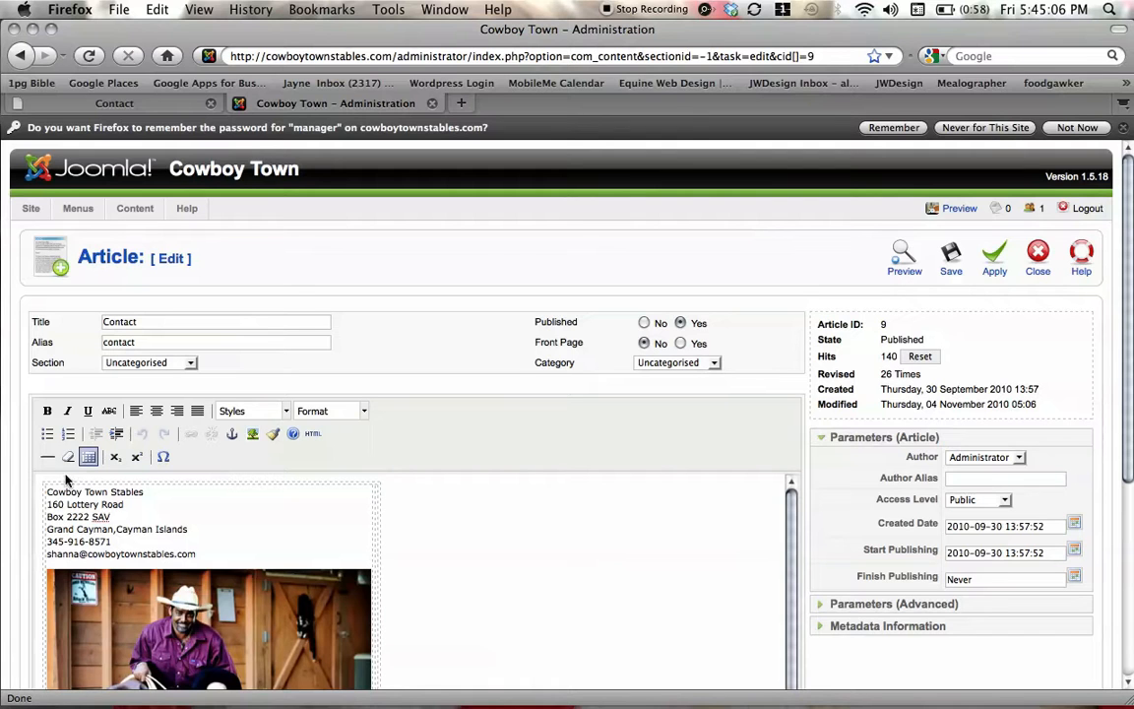
Step: Change the street number in the Contact article's address
click(63, 504)
key(BackSpace)
key(BackSpace)
text(50)
Step: Make the whole contact details block bold, italic and underlined, and apply the Preformatted format
drag(221, 555, 44, 496)
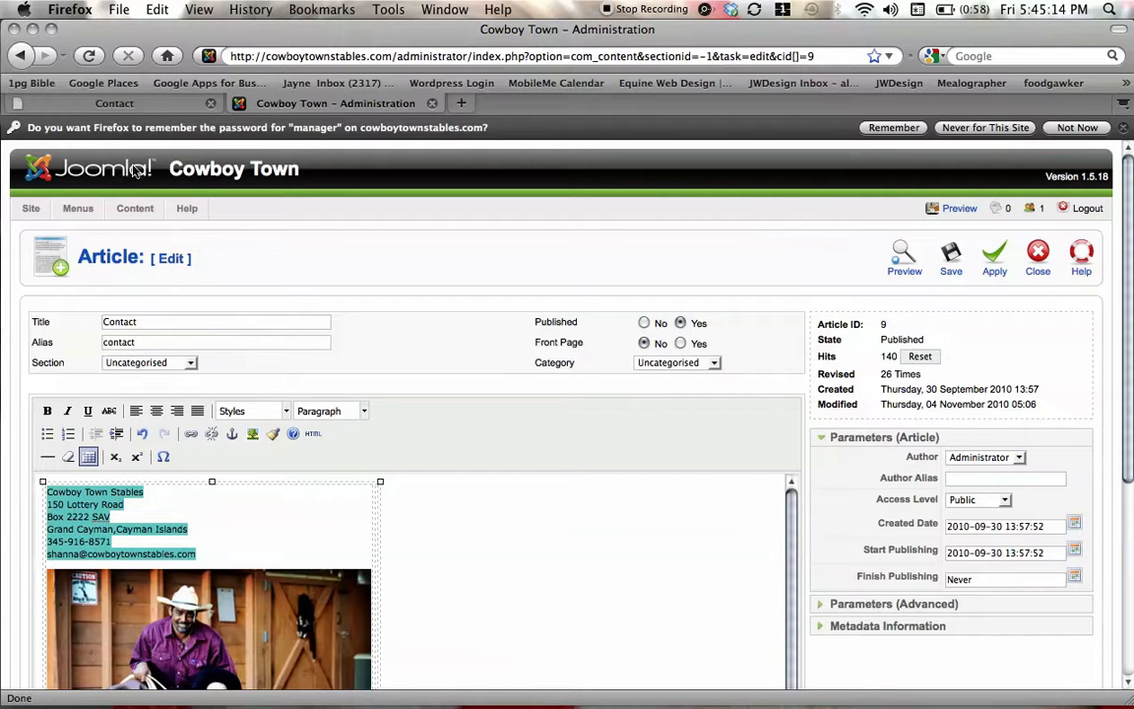
click(46, 409)
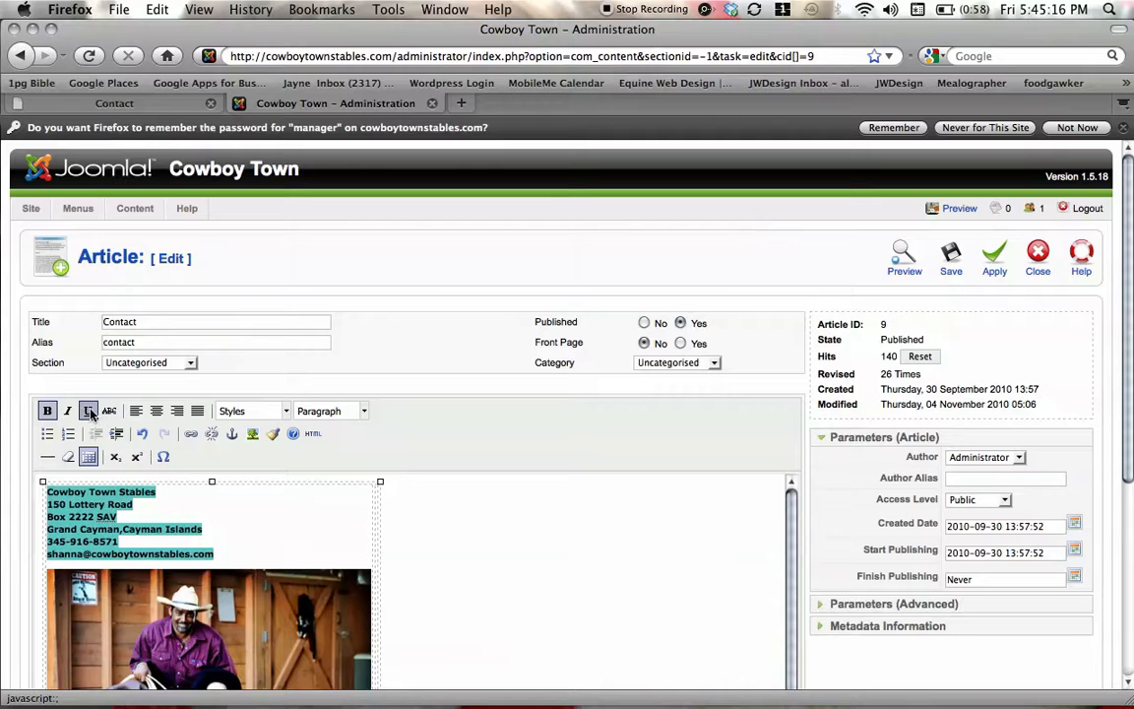
click(67, 411)
click(87, 412)
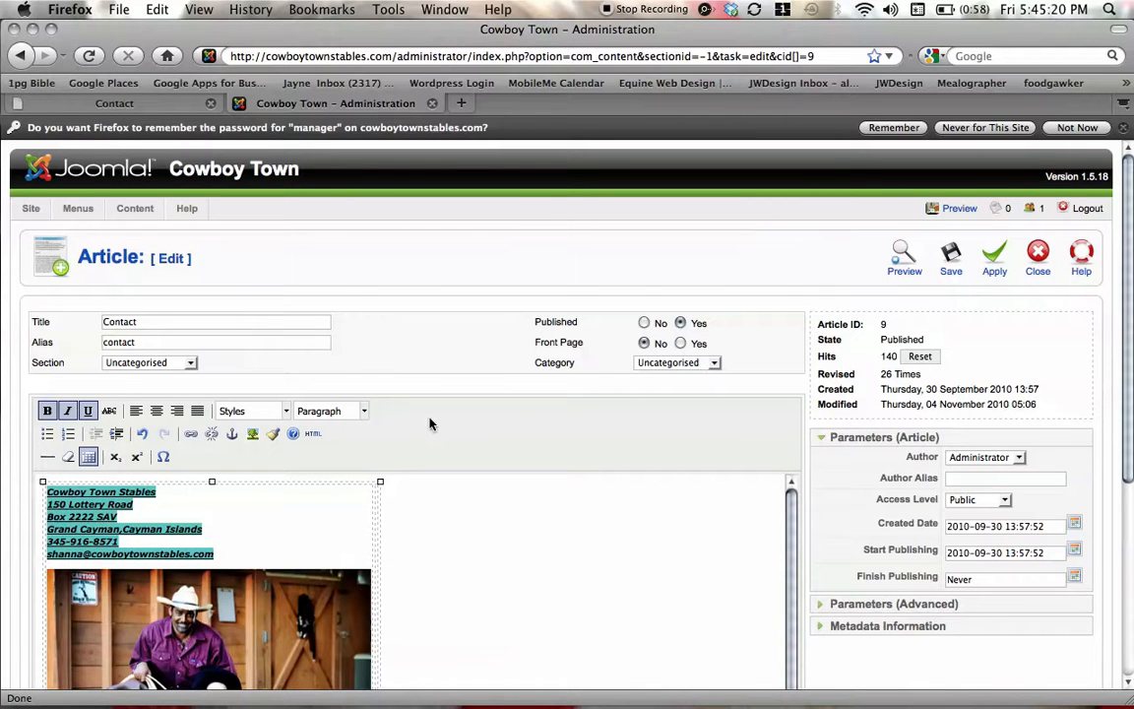
click(363, 410)
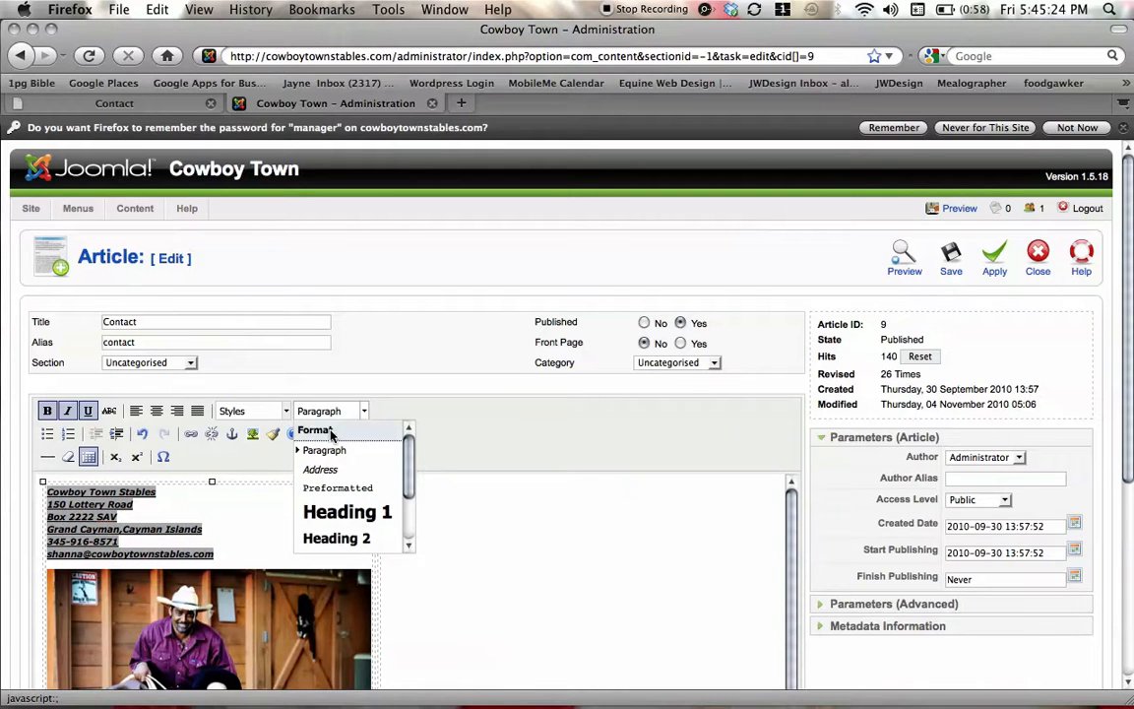
click(338, 487)
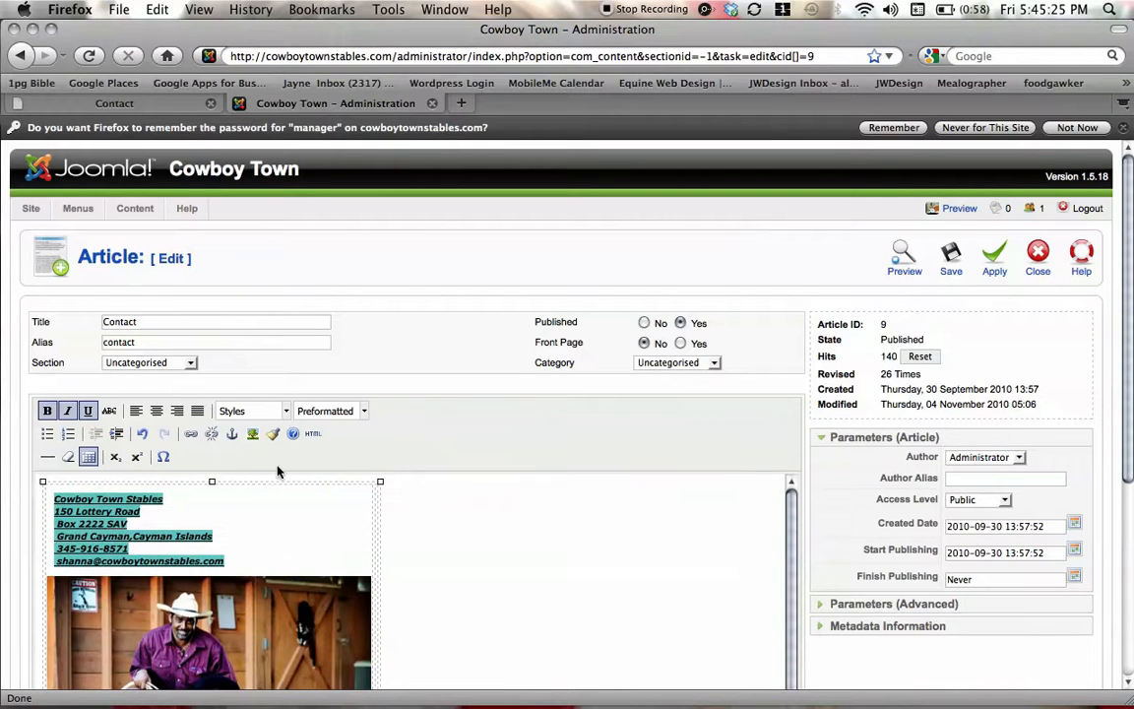
Step: Undo the text formatting and the street number edit in the Contact article
click(143, 435)
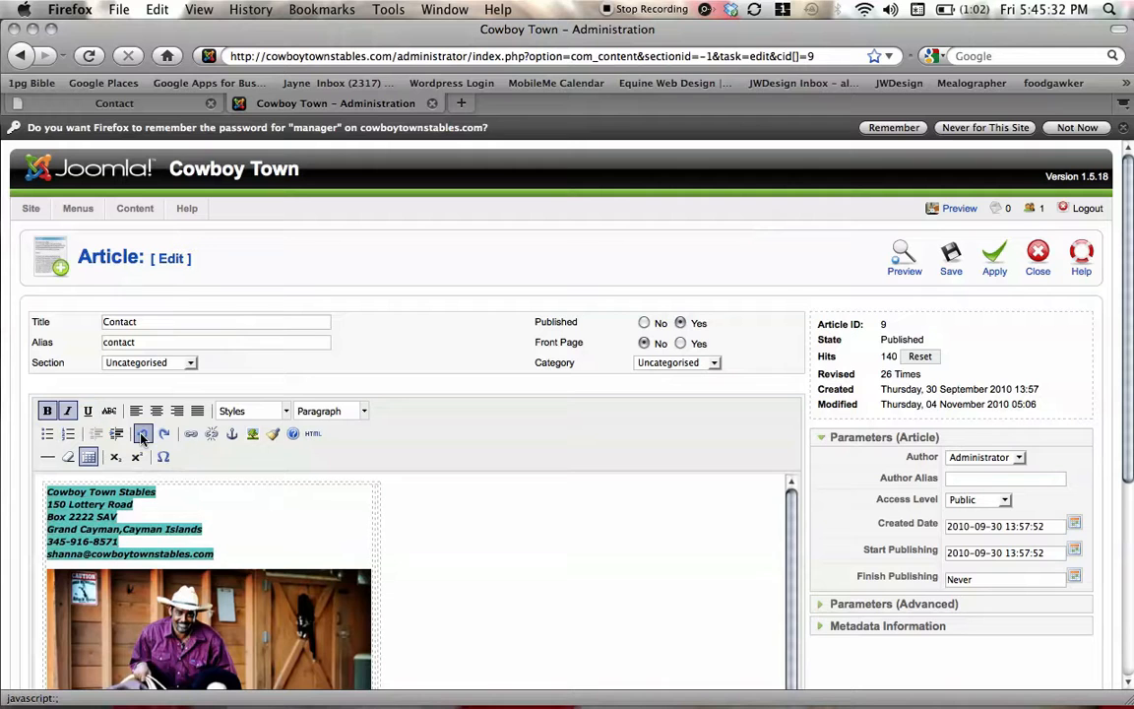
click(142, 435)
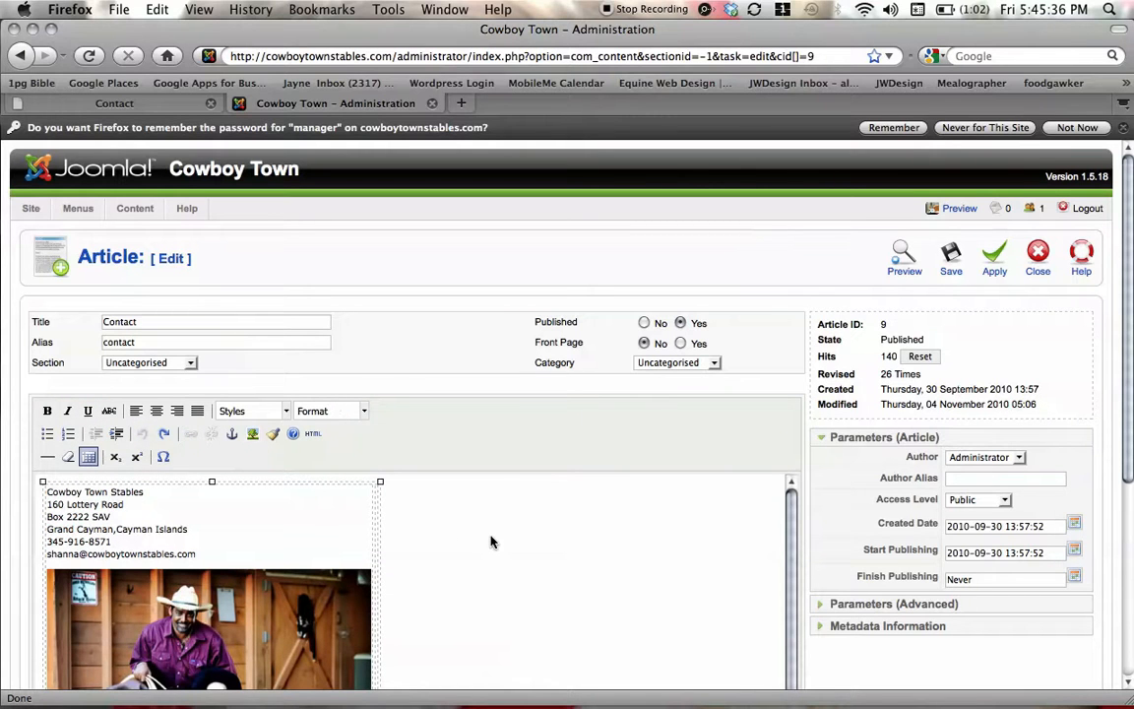
Step: Delete the photo directly below the contact details, and undo the deletion
click(280, 622)
click(280, 623)
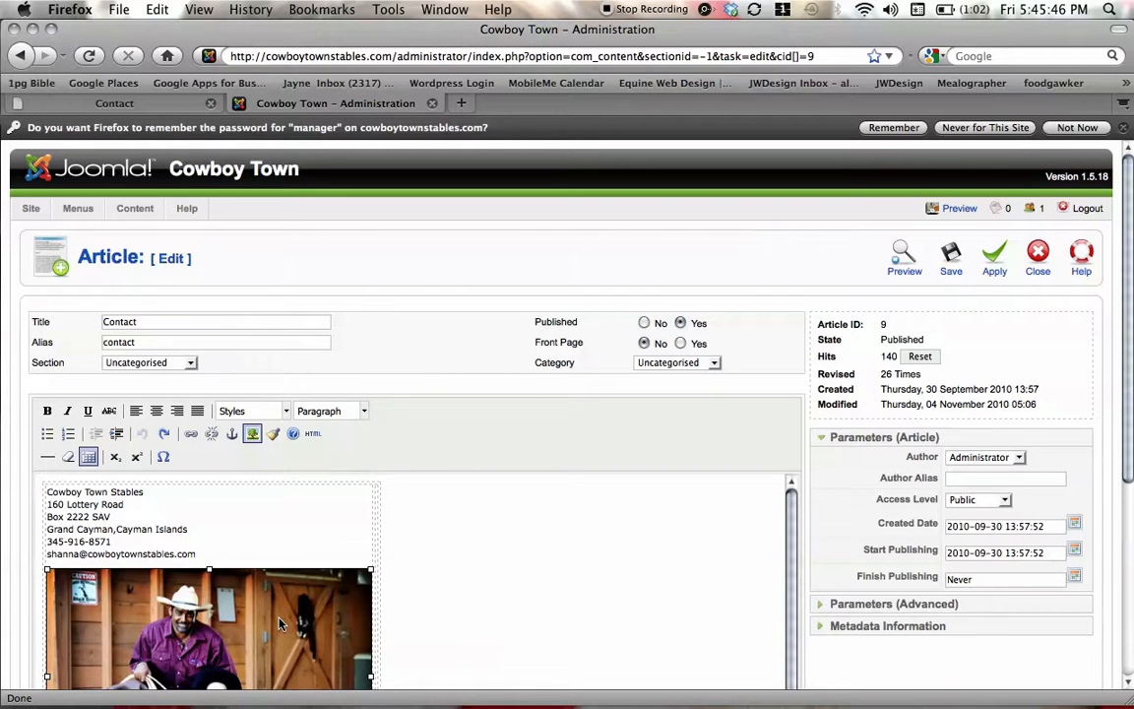
scroll(411, 585, down, 2)
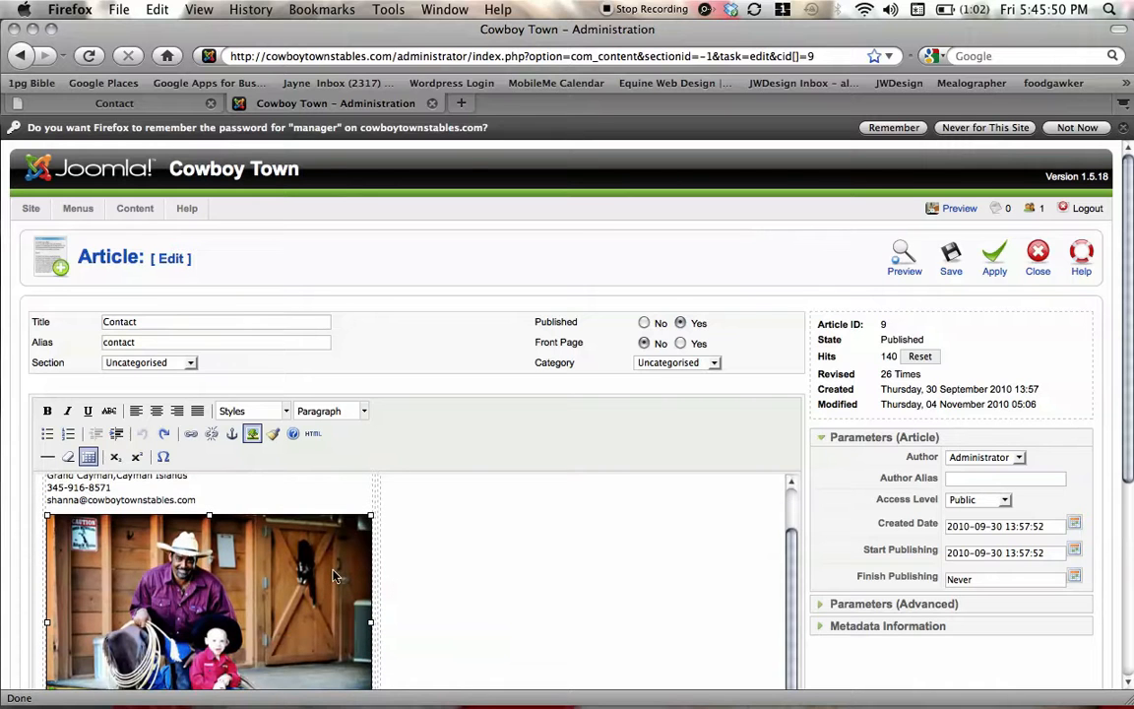
key(Delete)
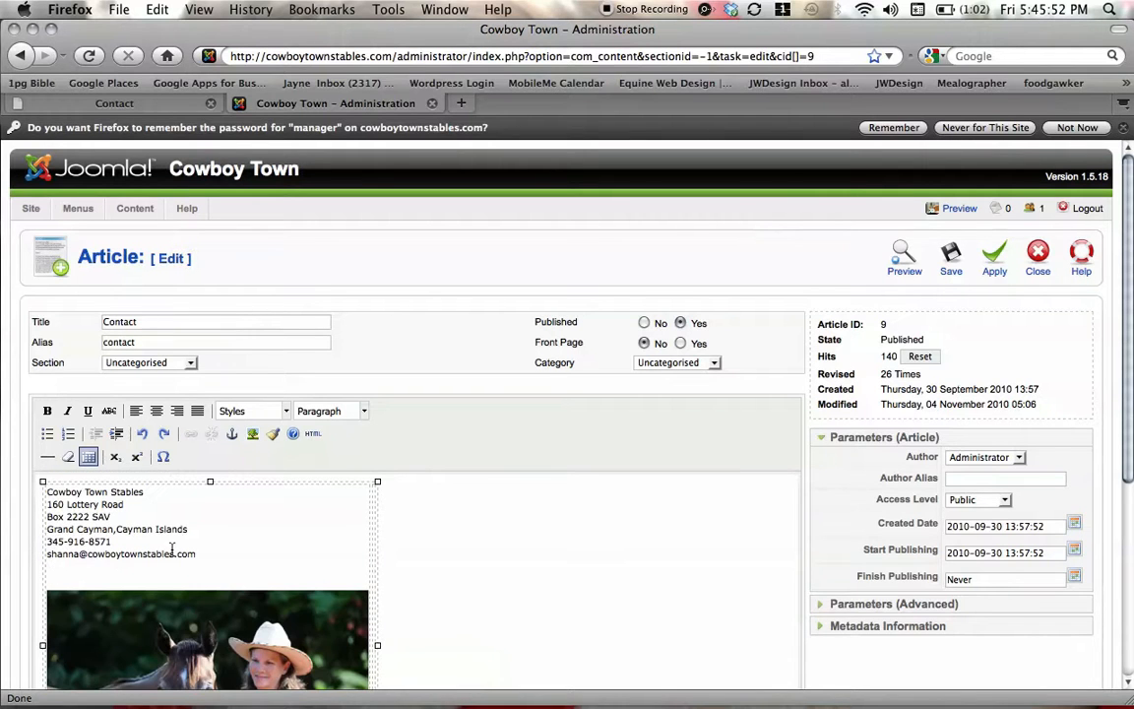
click(143, 433)
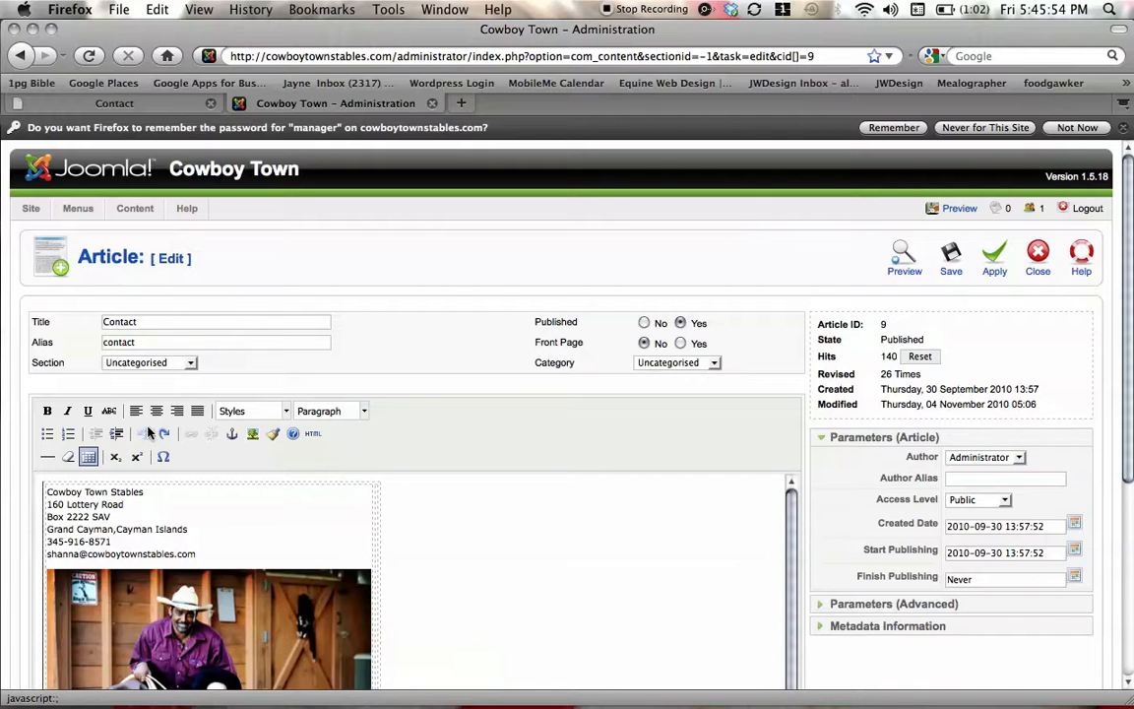
Step: Enlarge the photo below the contact details by its corner handle, and undo the resizing
click(302, 641)
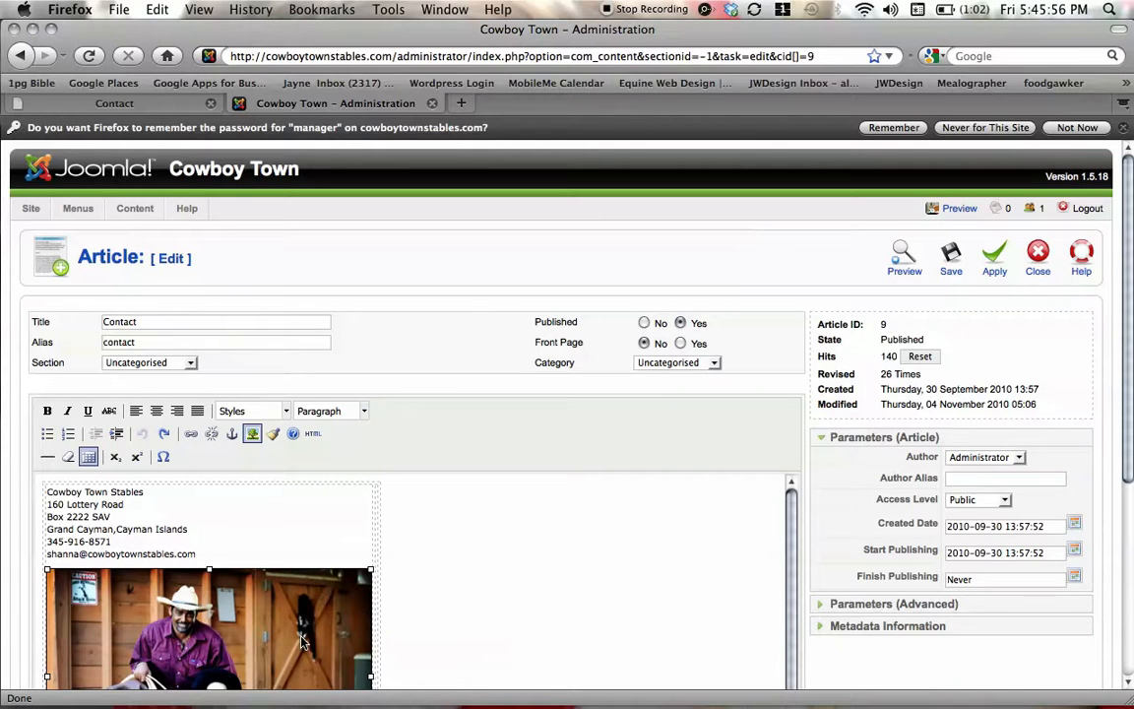
click(370, 566)
click(262, 615)
scroll(370, 573, down, 2)
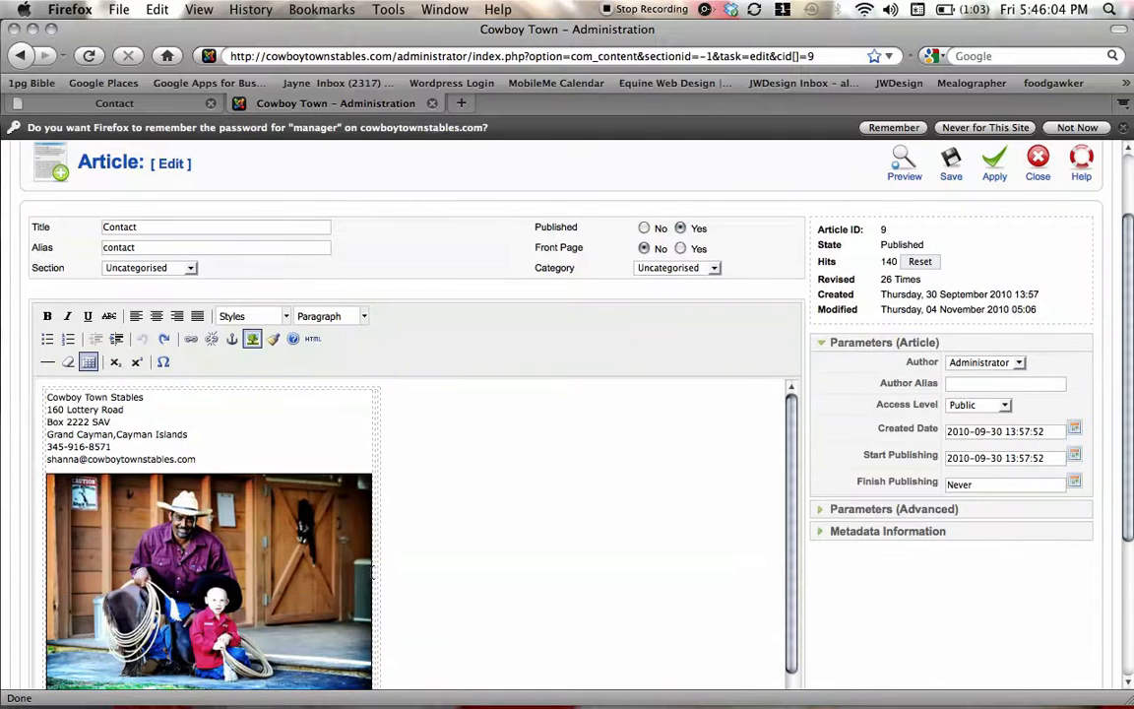
click(359, 515)
drag(369, 479, 439, 456)
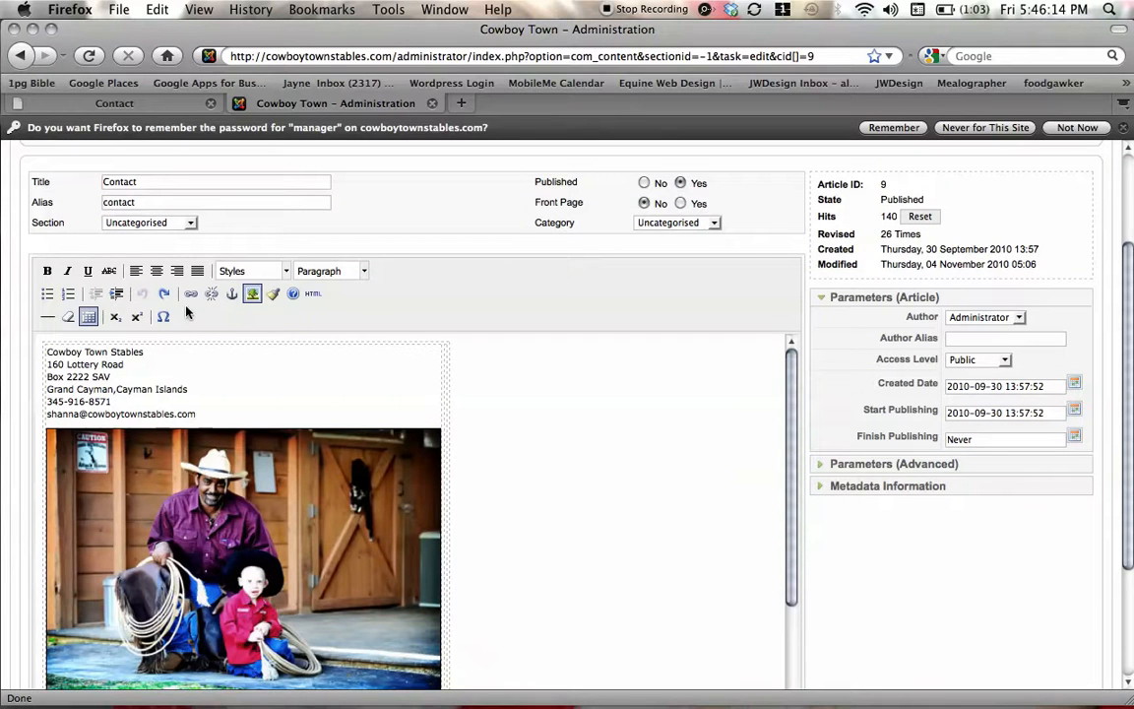
click(143, 293)
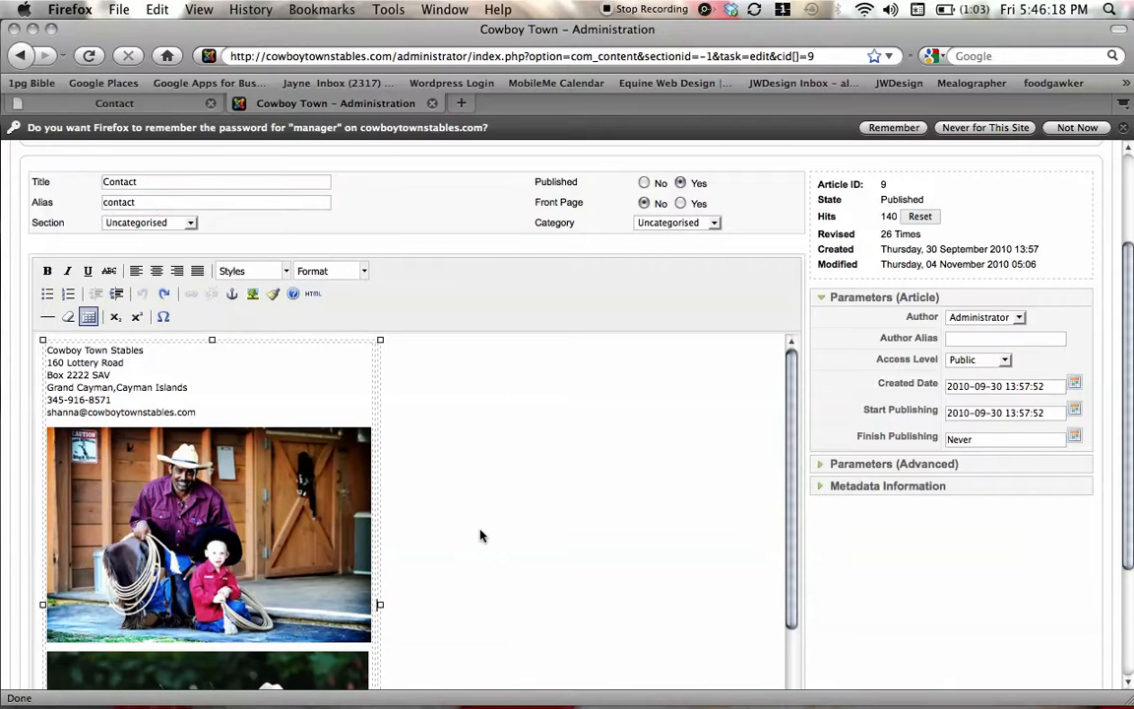
Step: Insert the image Prize.jpg from the site's image library into the Contact article
scroll(1131, 622, down, 3)
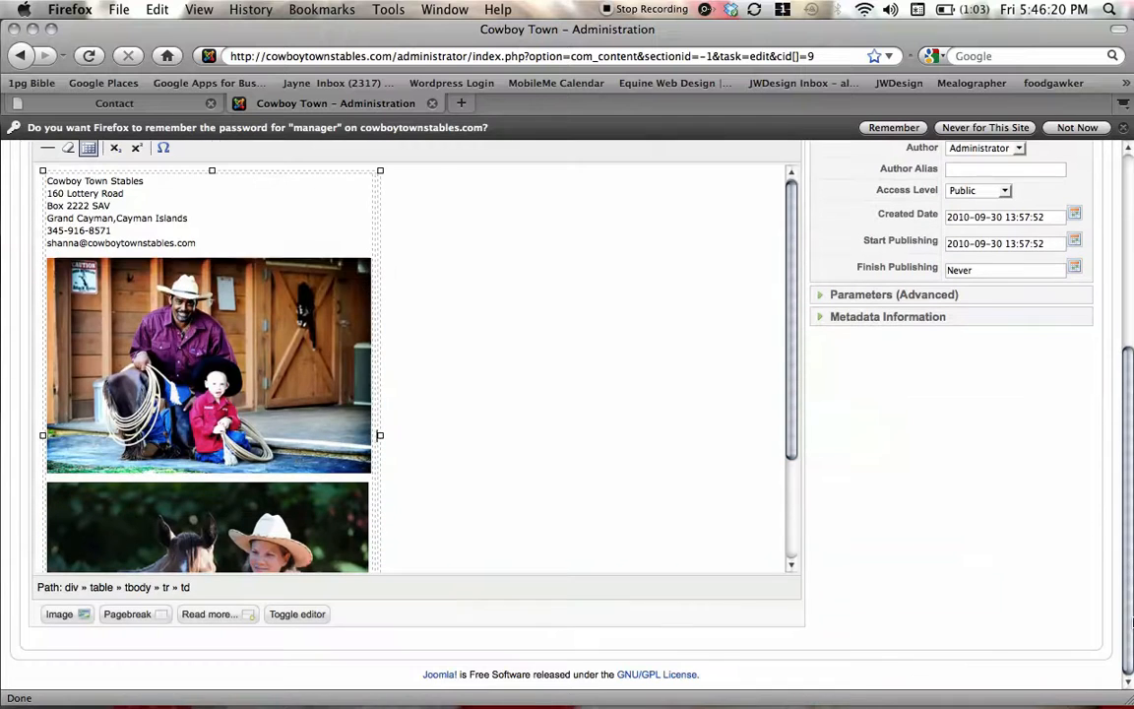
click(72, 621)
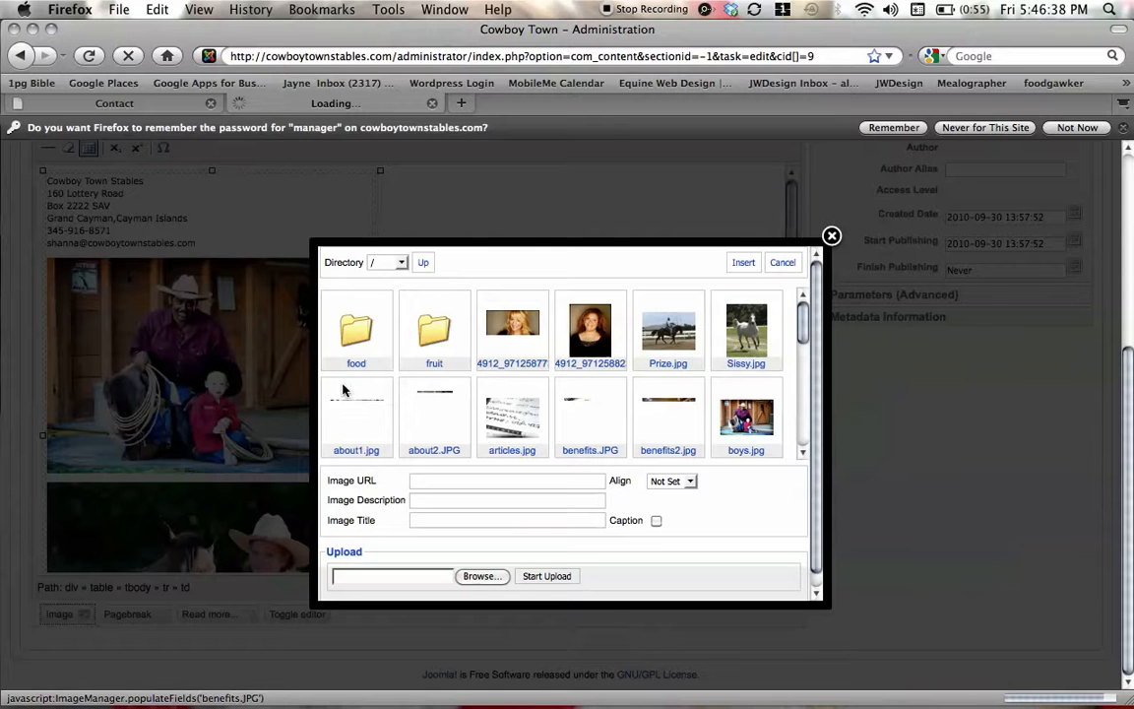
click(514, 331)
click(660, 341)
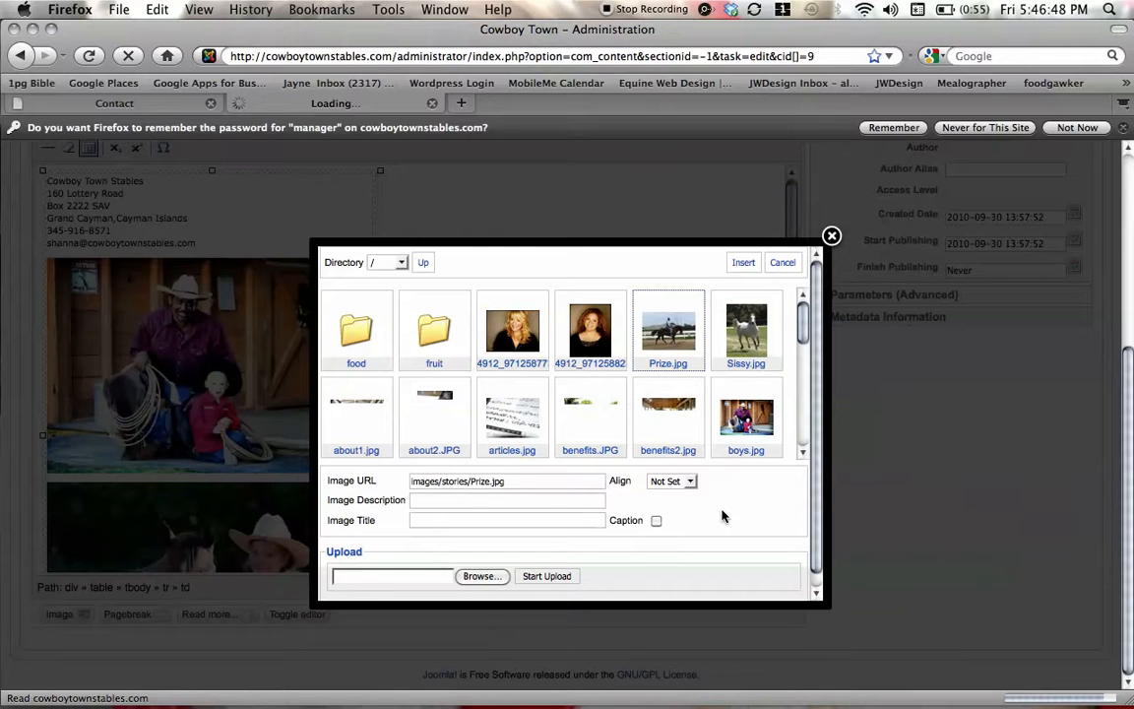
click(748, 264)
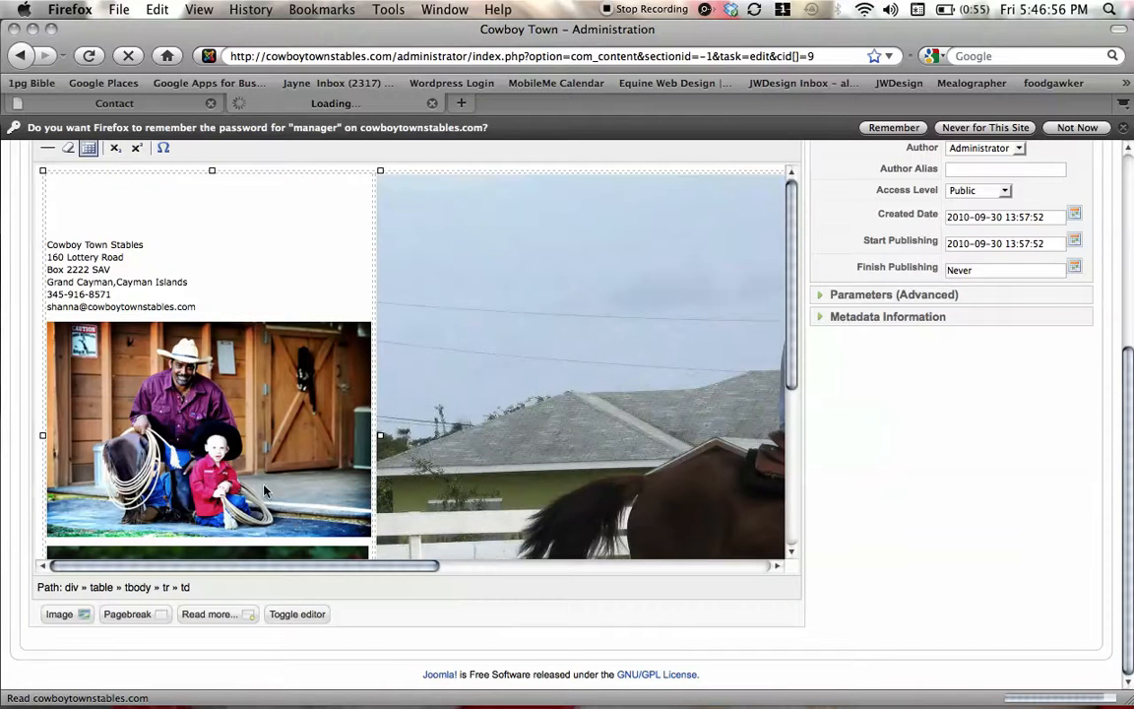
click(61, 614)
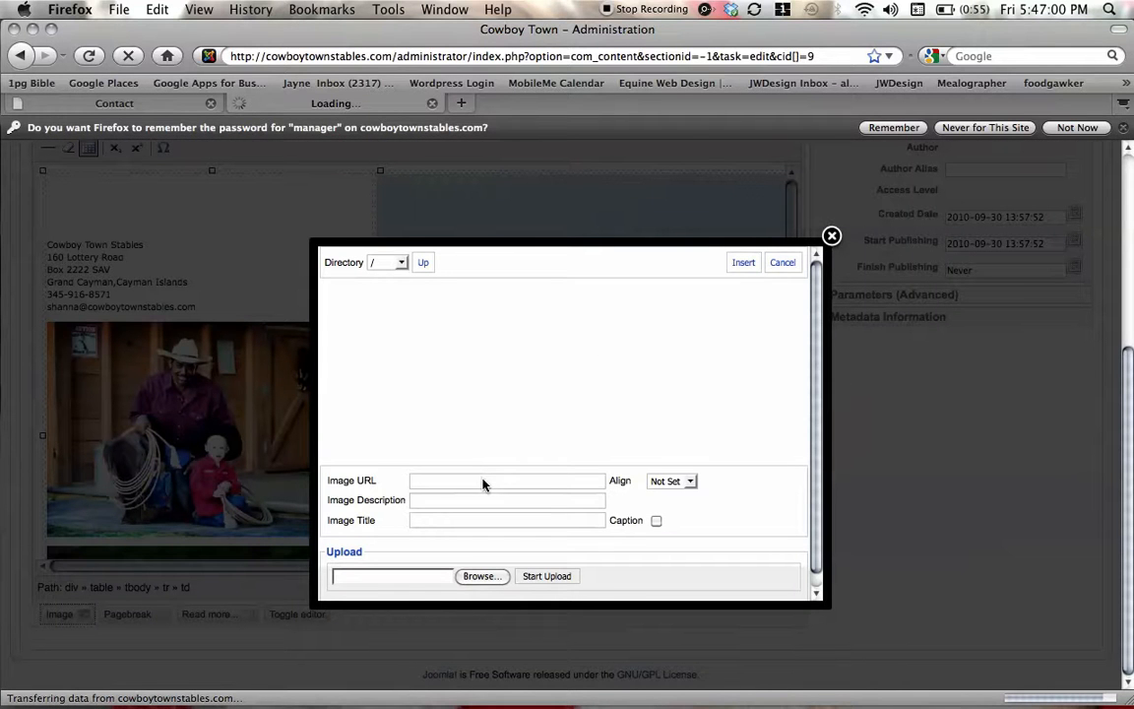
click(475, 483)
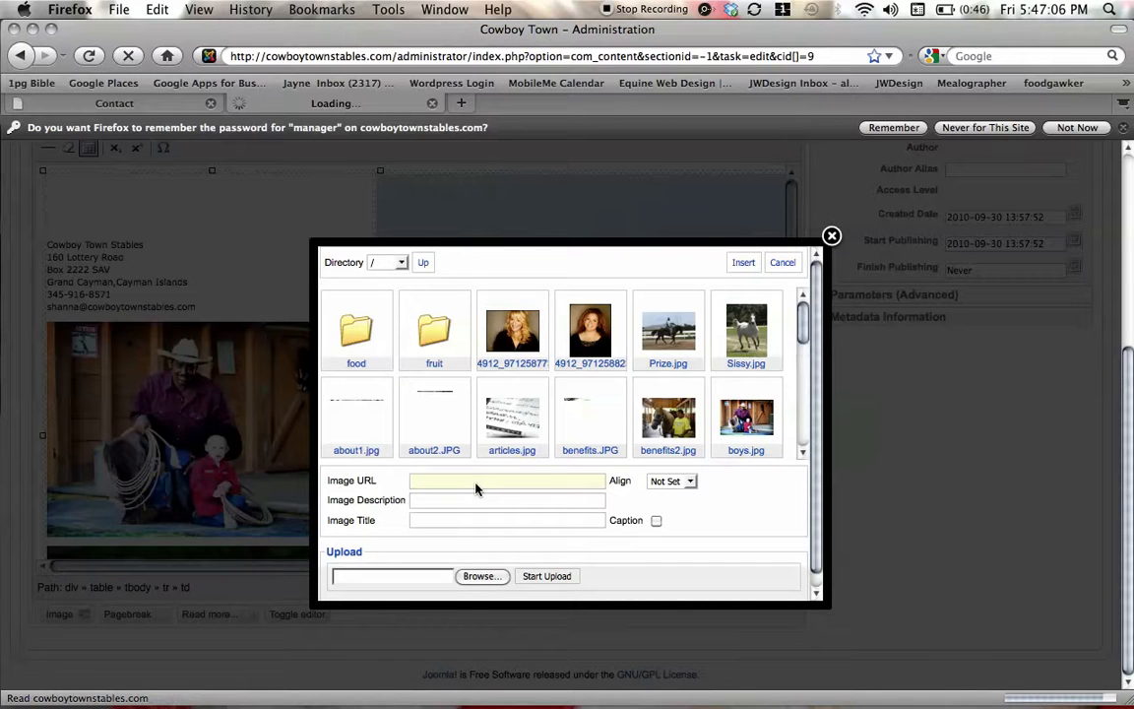
click(832, 237)
Step: Delete the oversized Prize.jpg image from the Contact article
click(535, 258)
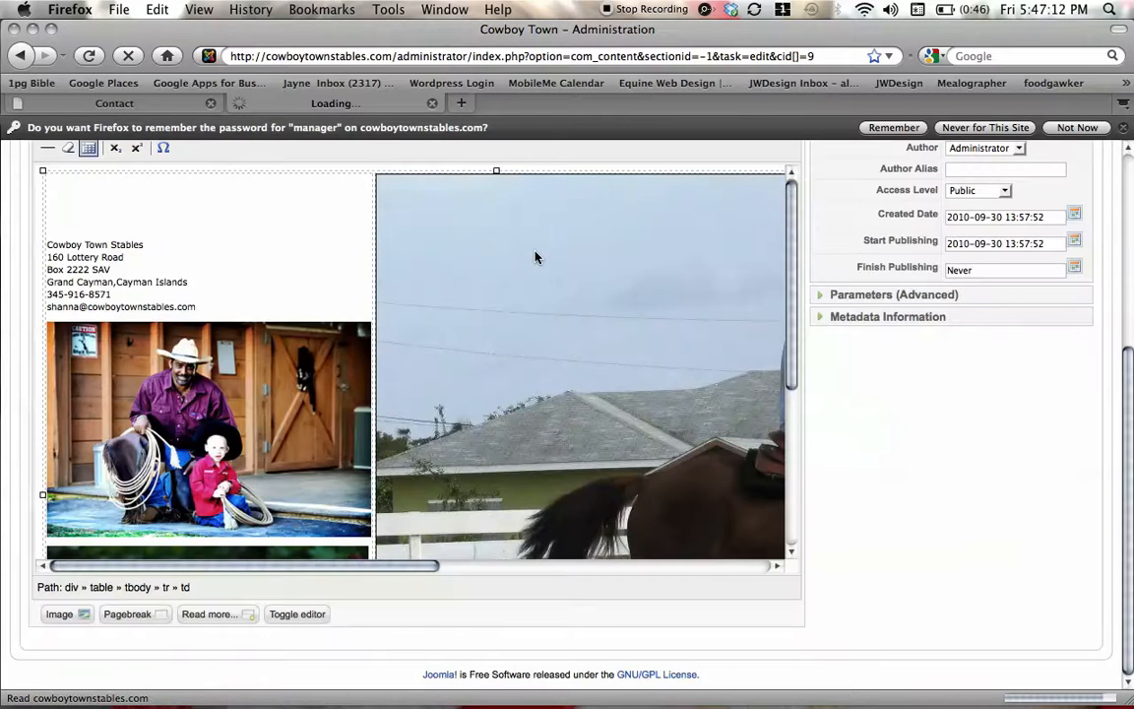
key(BackSpace)
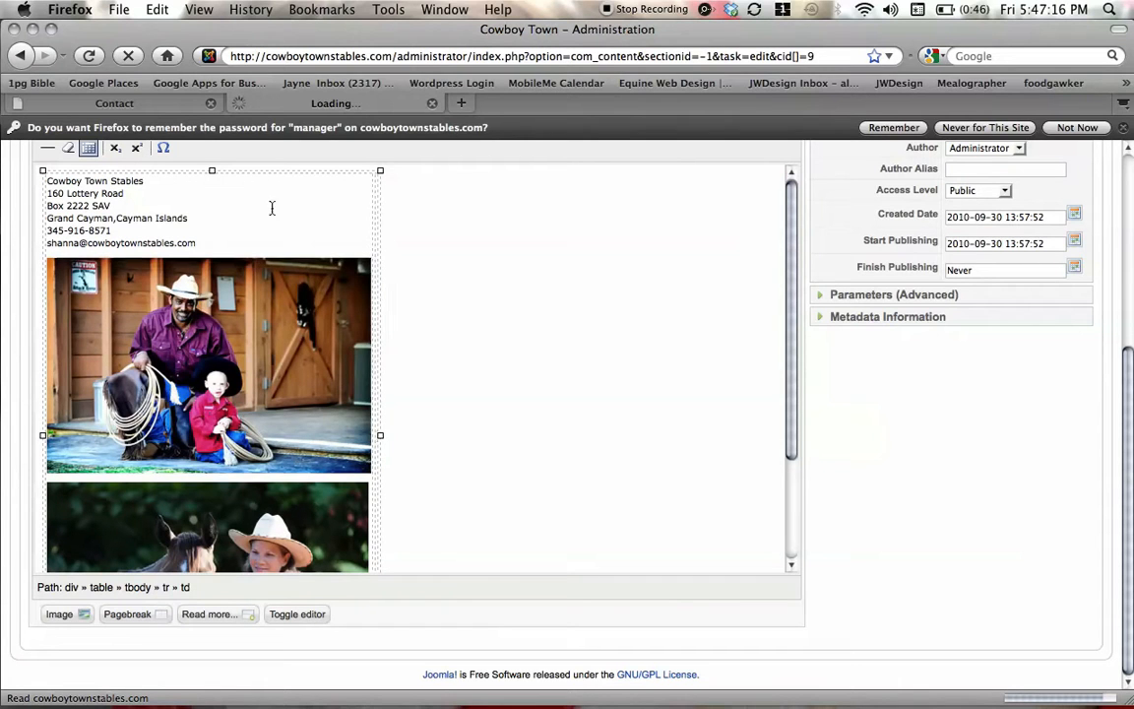
Step: Open the image properties of the photo below the contact details and set its description to photo1 and width to 350
click(234, 318)
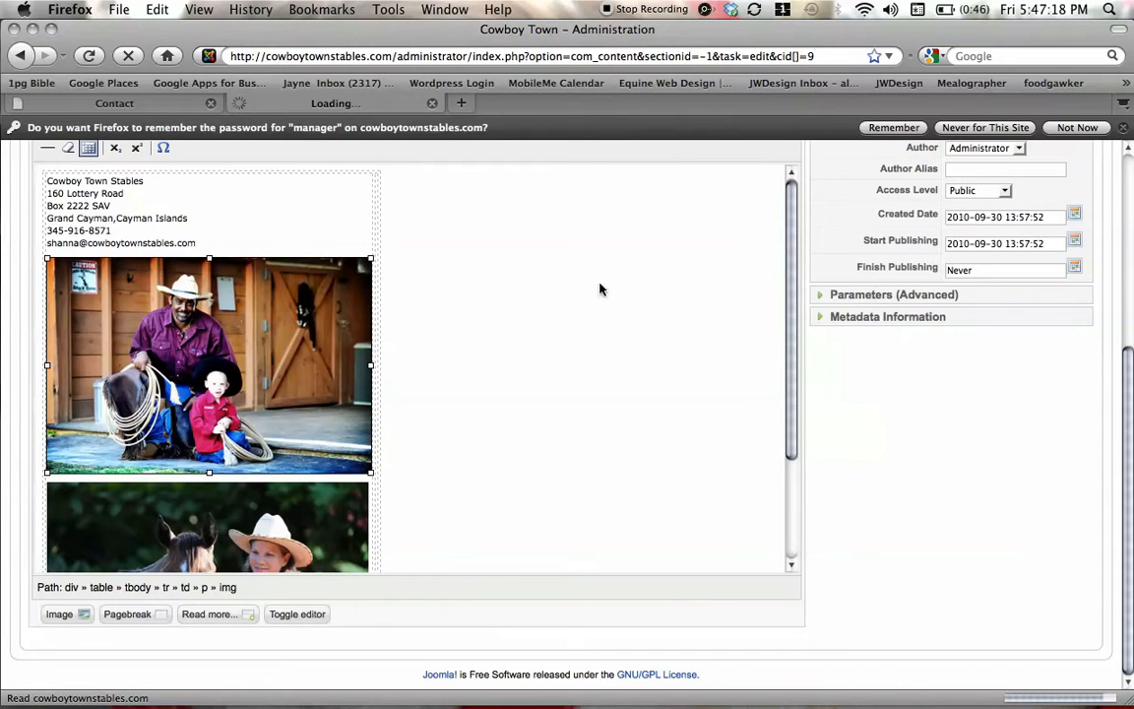
scroll(1042, 306, up, 3)
scroll(1042, 306, up, 3)
click(252, 433)
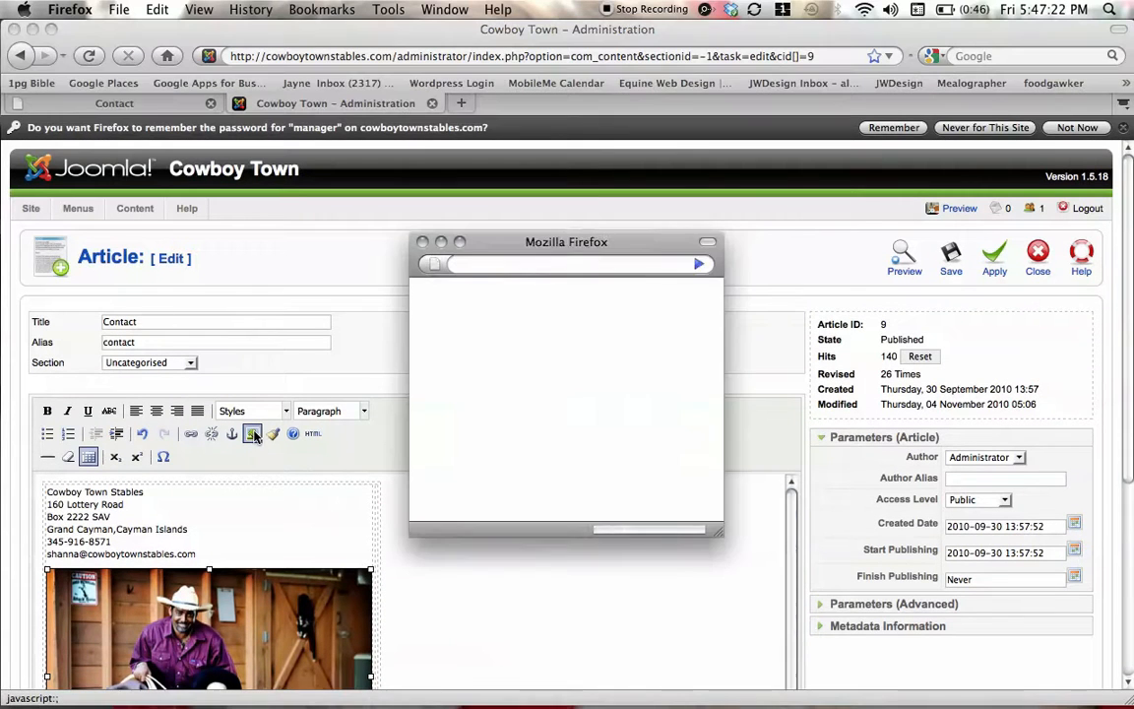
click(556, 340)
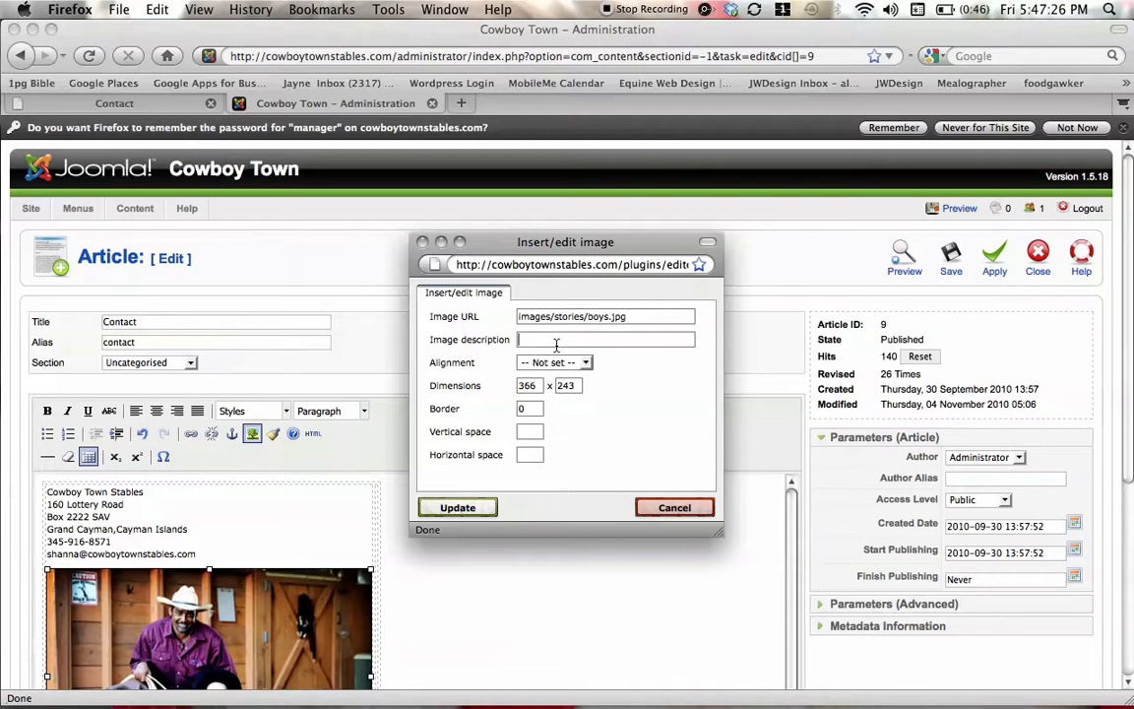
text(photo1)
key(Tab)
text(50)
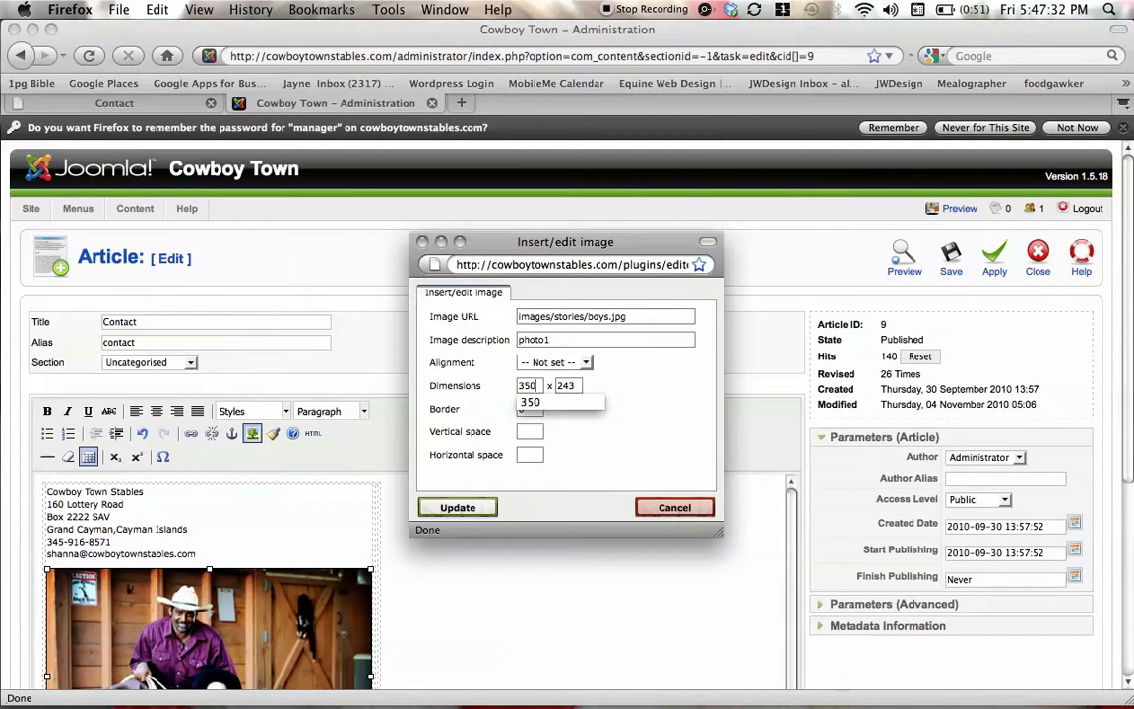
Step: Set the photo's border to 10, apply the image properties, and undo the update
click(530, 408)
text(0)
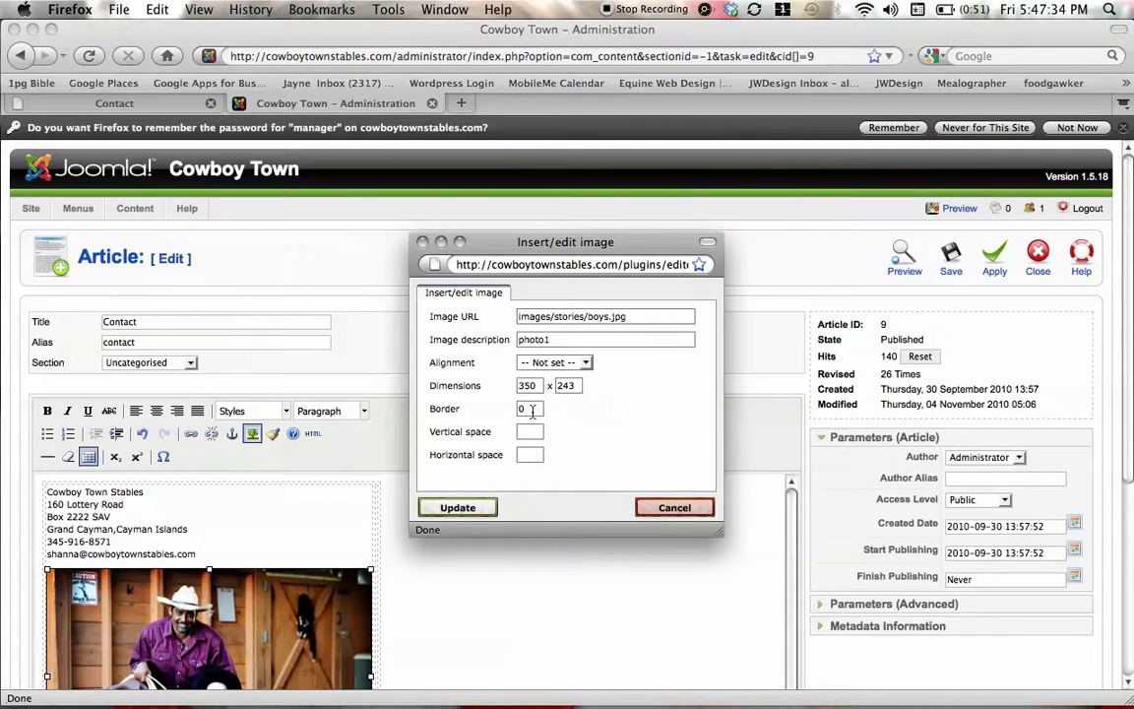
key(BackSpace)
text(10)
click(554, 425)
click(465, 512)
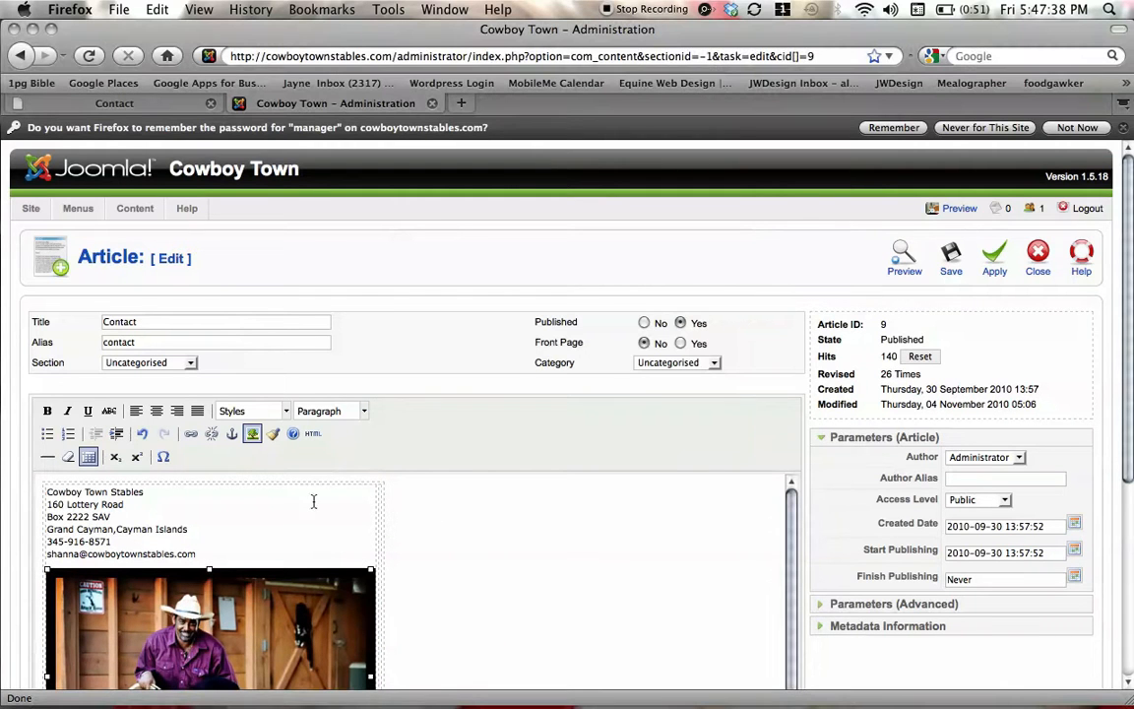
click(142, 434)
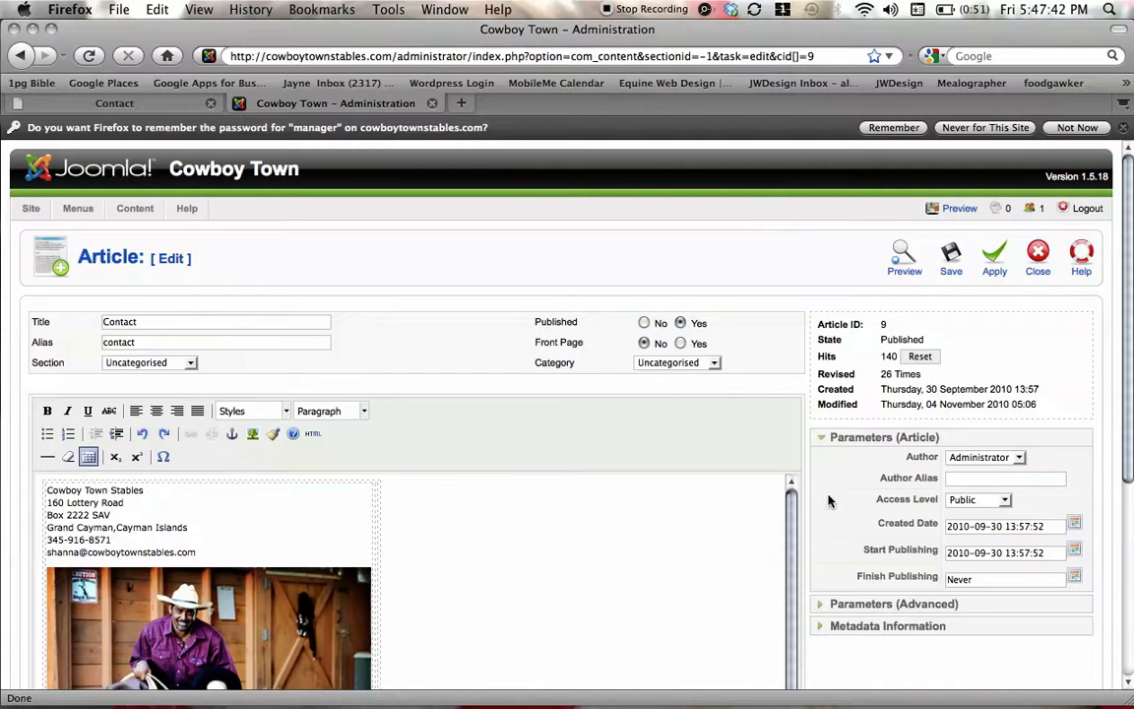
Step: Preview the Contact article, and close the article without saving to return to the article list
click(910, 252)
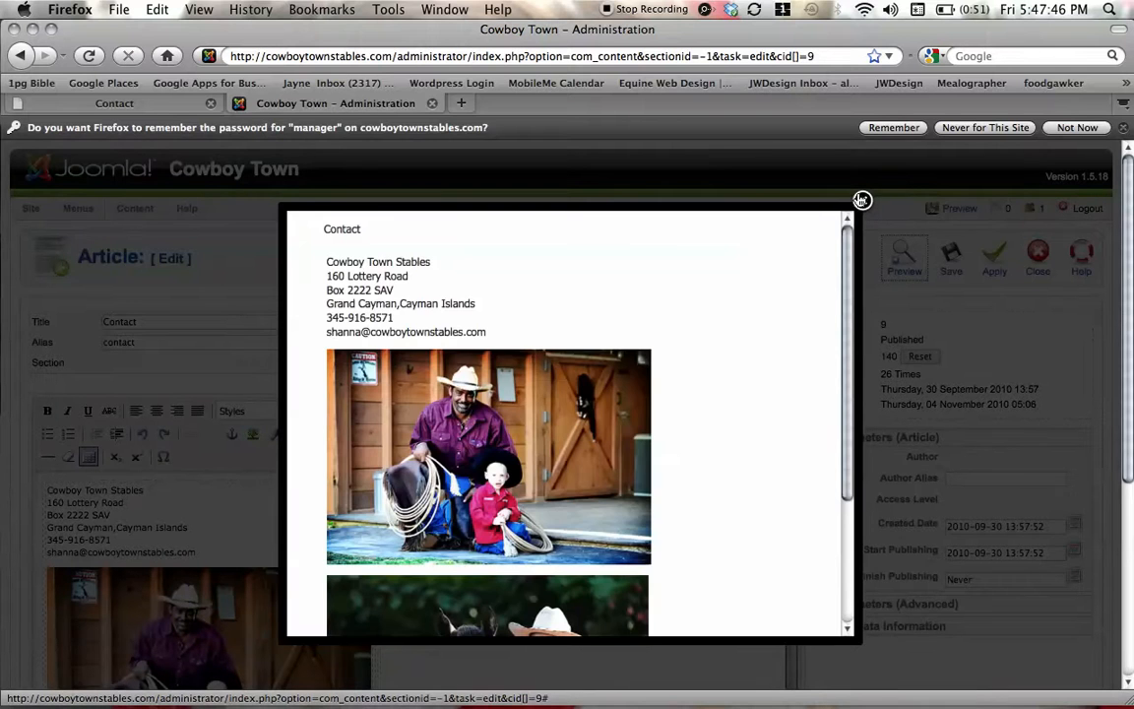
click(862, 201)
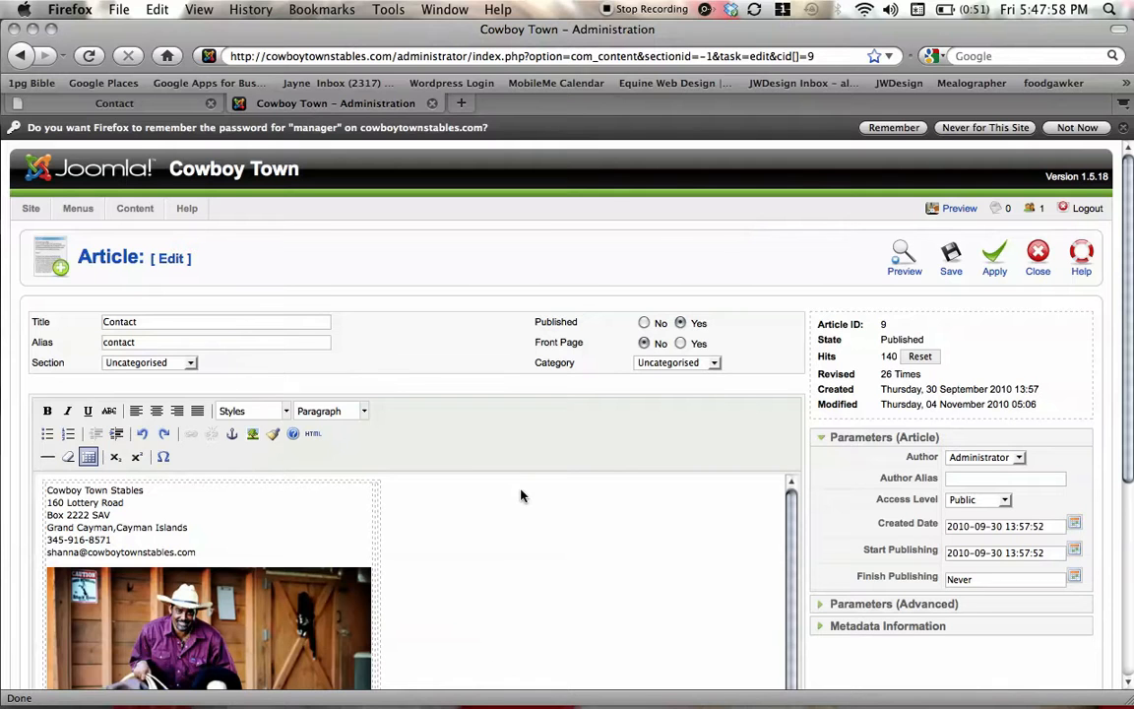
click(1039, 262)
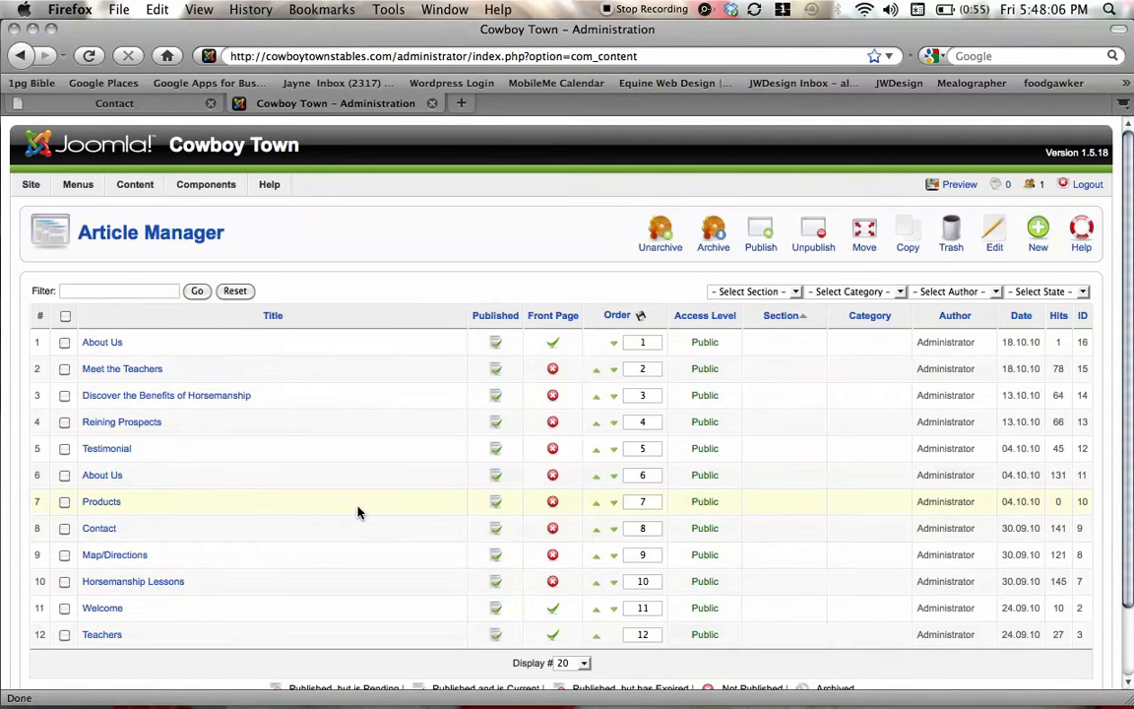
click(63, 342)
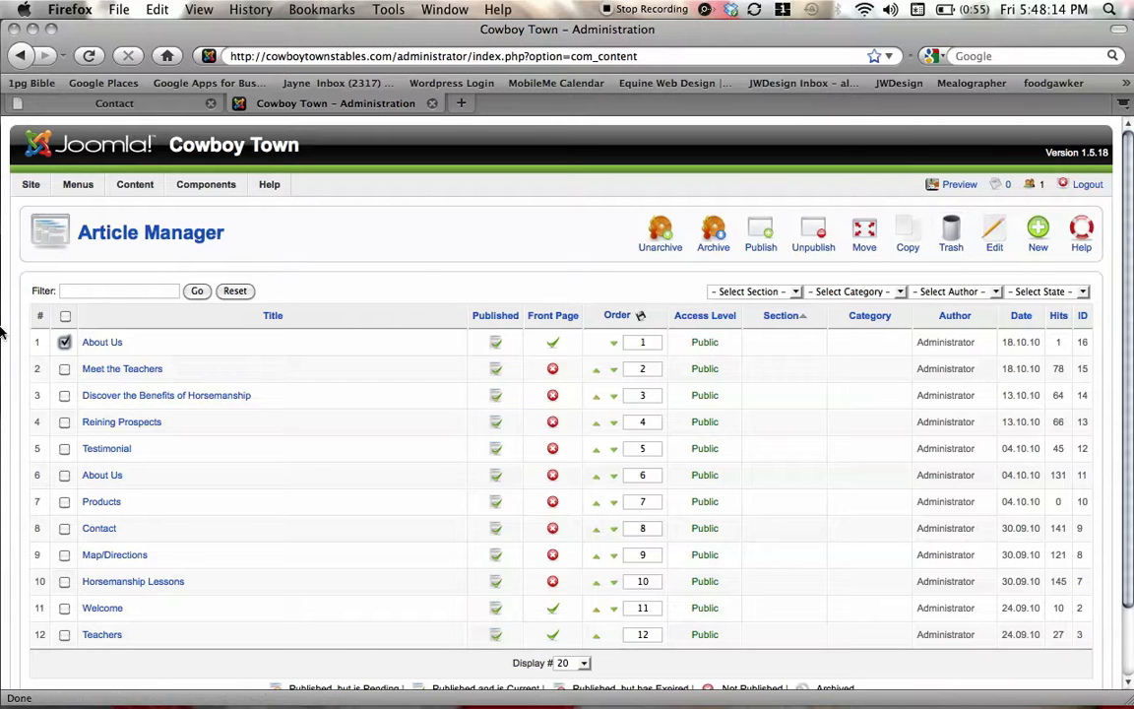
click(64, 343)
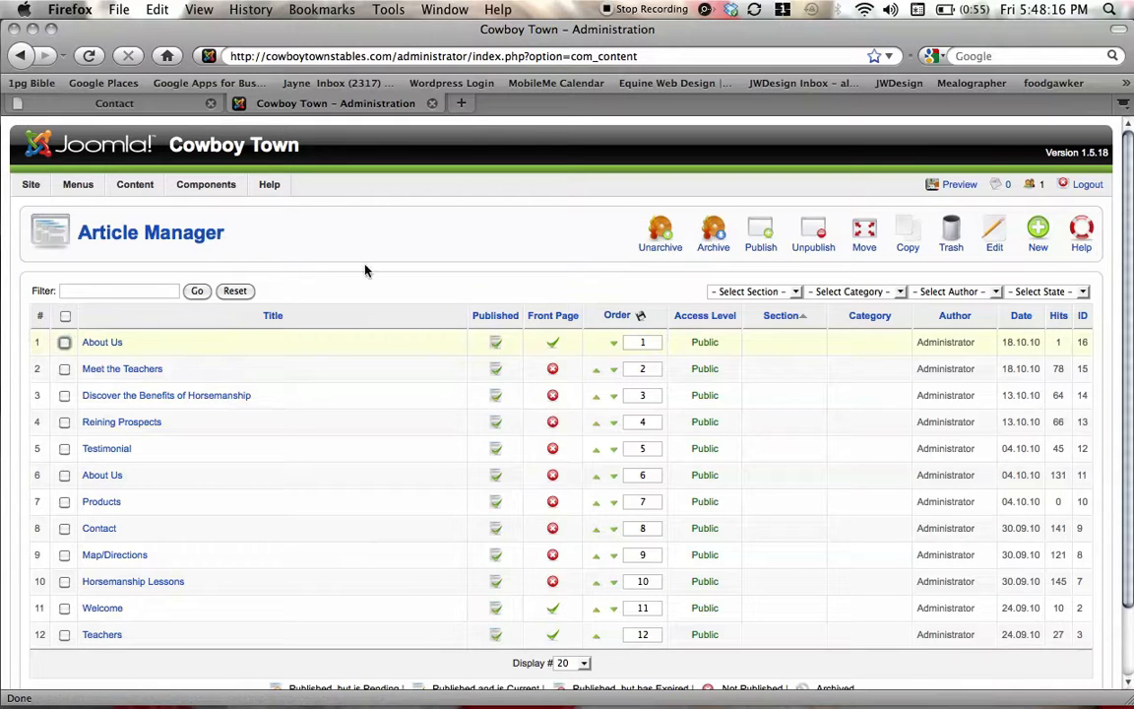
Step: Start a new article titled Photos
click(1046, 239)
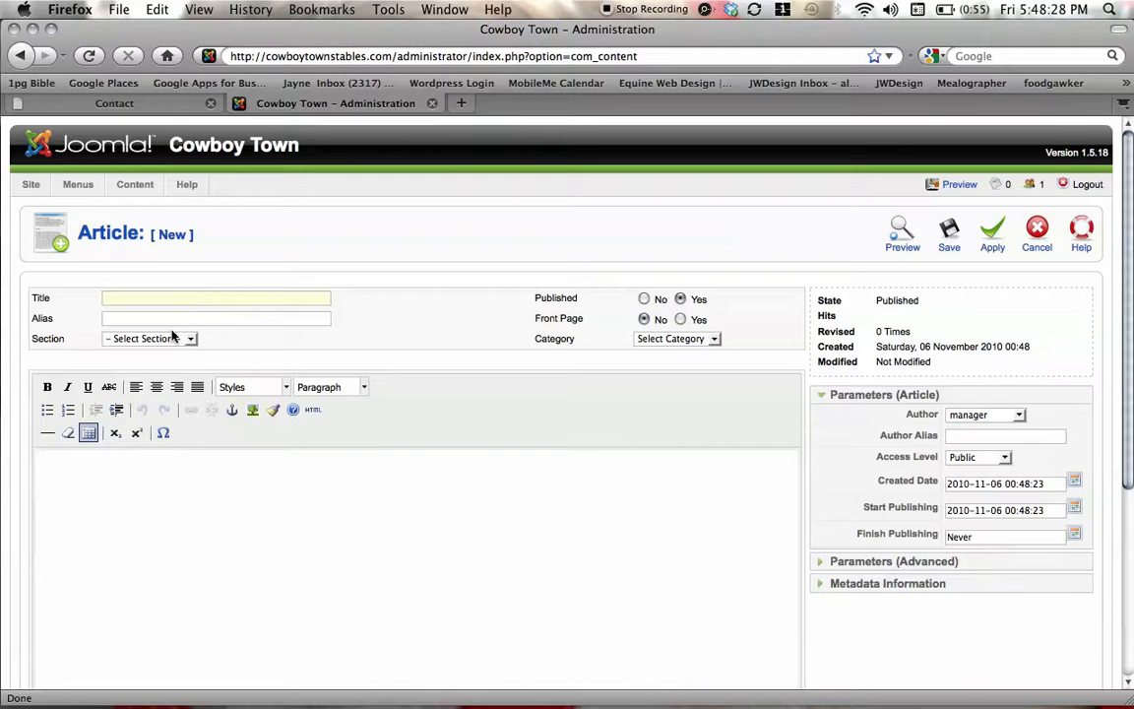
click(67, 479)
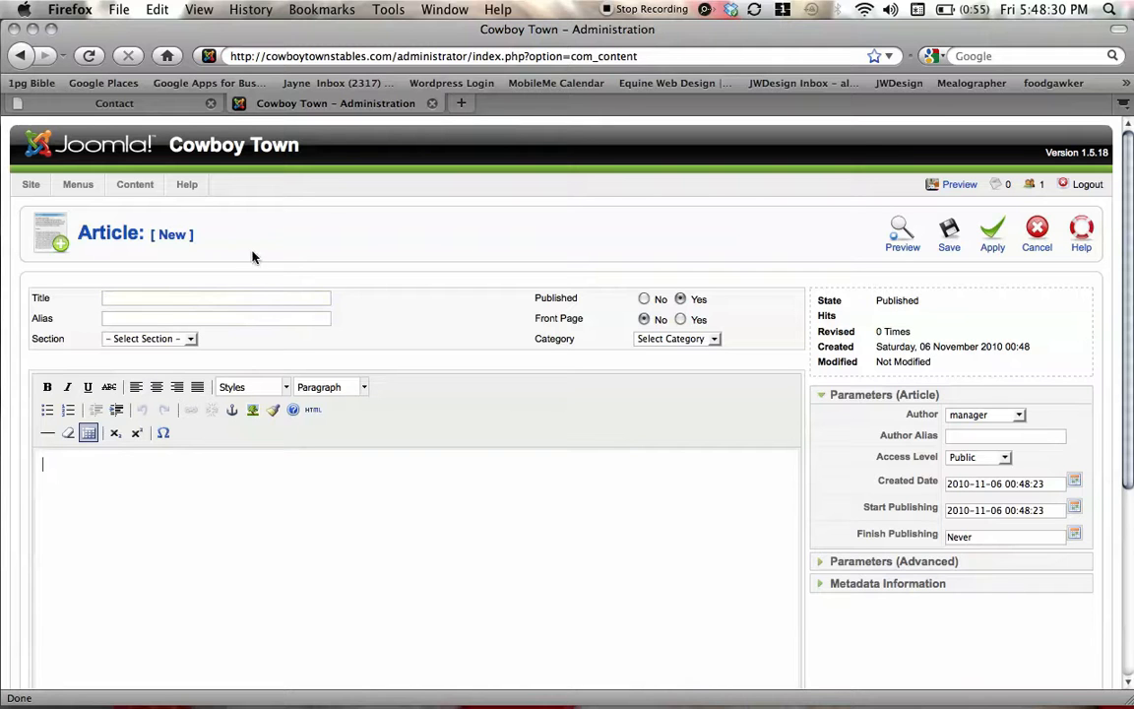
text(Photo)
key(BackSpace)
key(BackSpace)
text(oto)
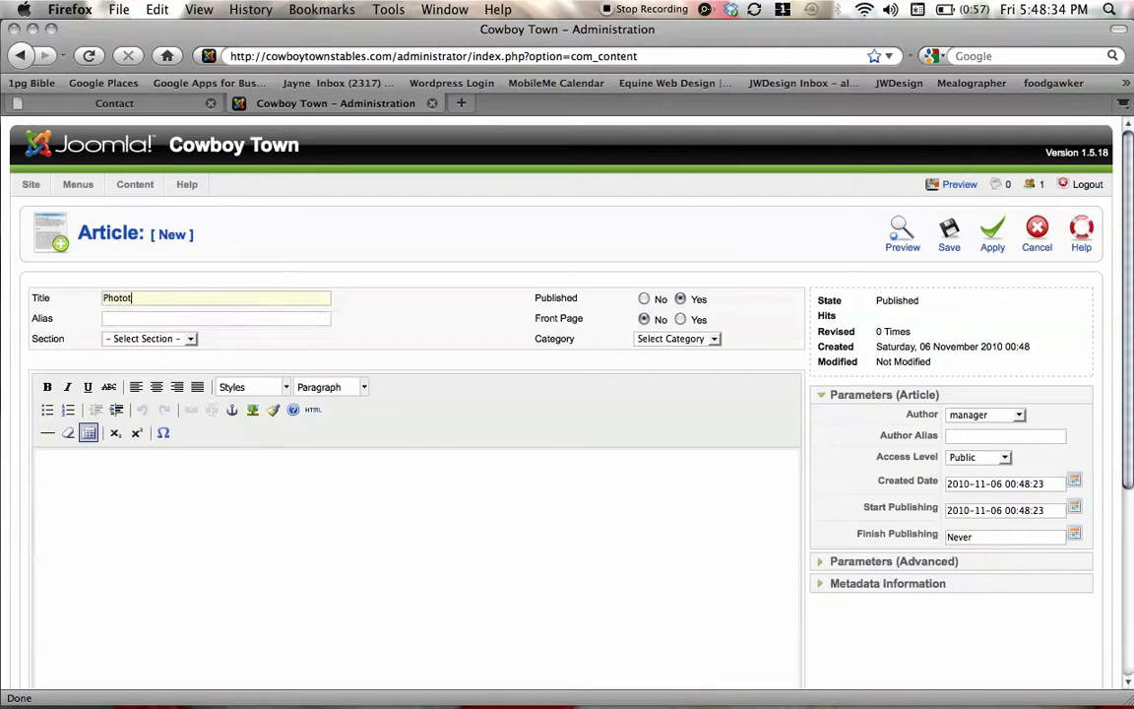
click(237, 314)
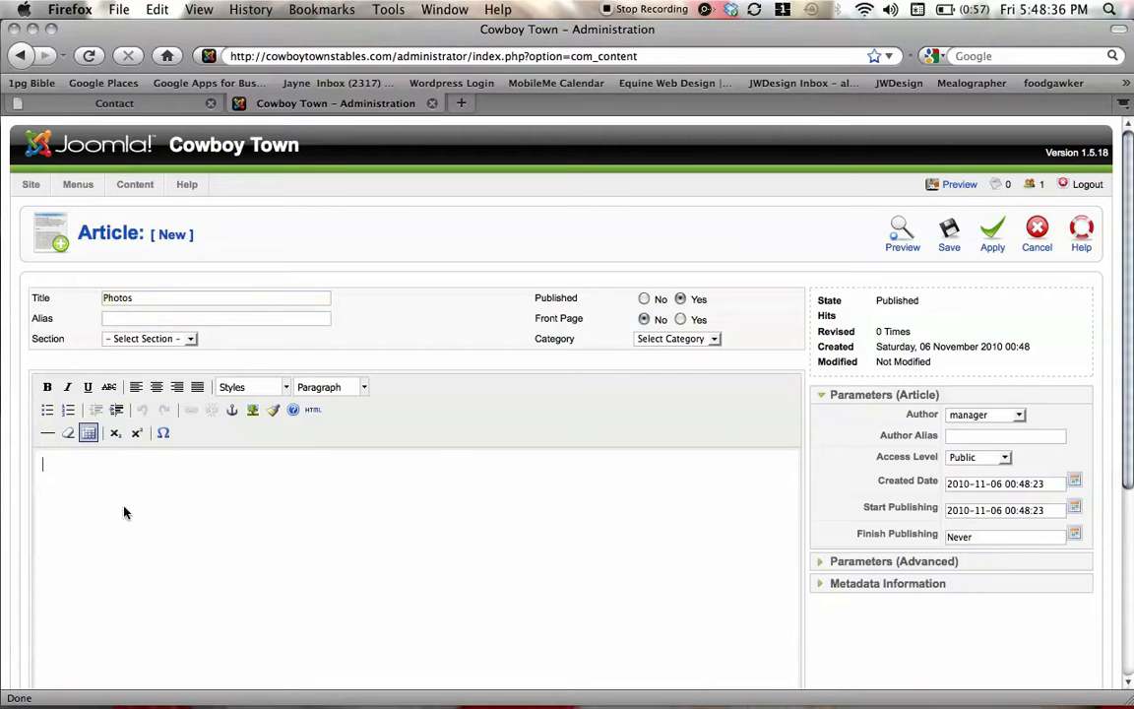
Step: Enter the body text "There", assign the Uncategorised section, and cancel the new article
text(There)
click(190, 341)
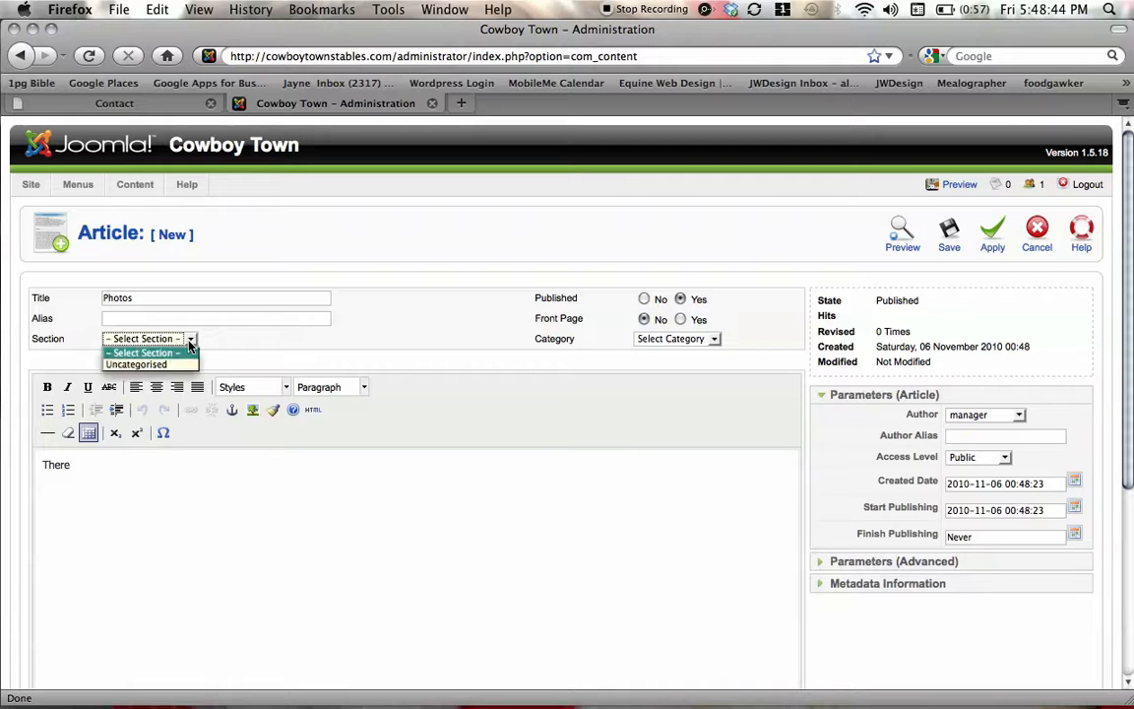
click(138, 364)
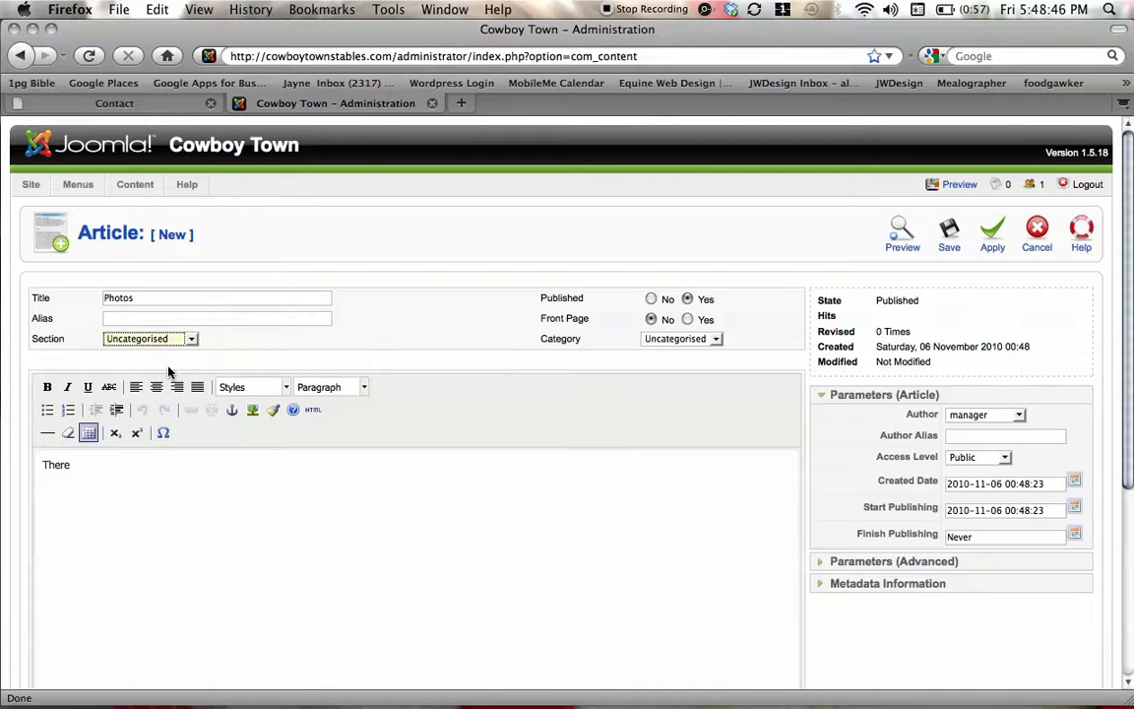
click(382, 344)
click(1036, 227)
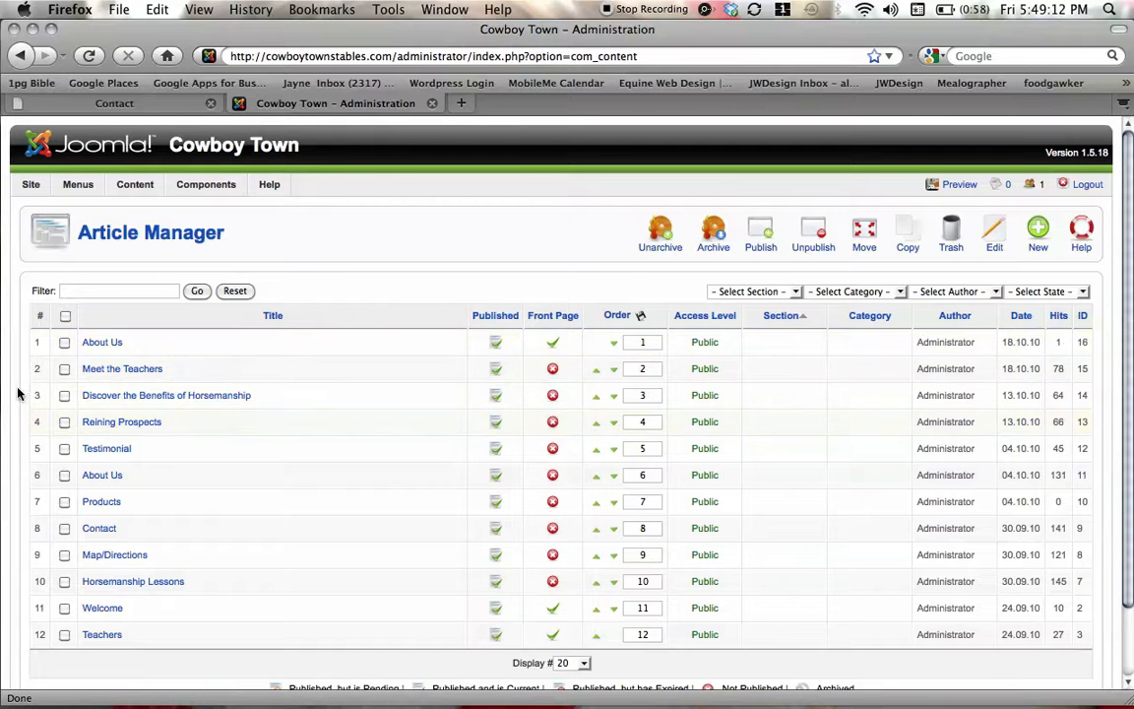
Step: Open the front-page About Us article, examine its block on the live home page, and return to the article list
click(99, 342)
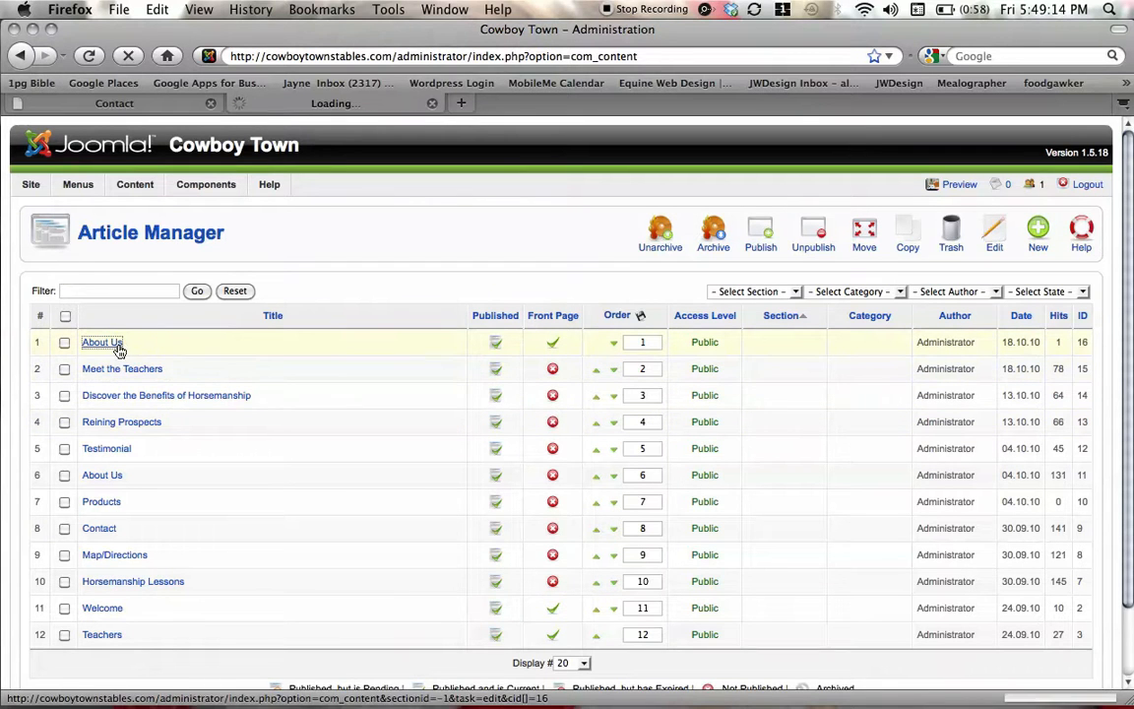
click(123, 103)
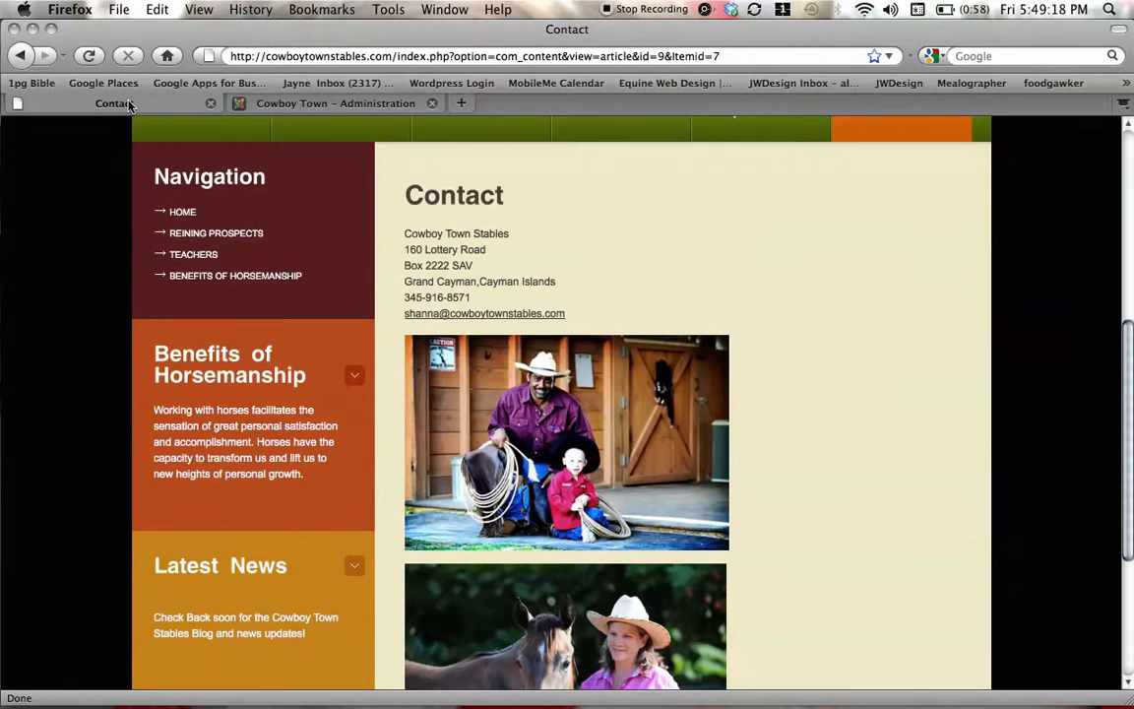
scroll(167, 160, up, 1)
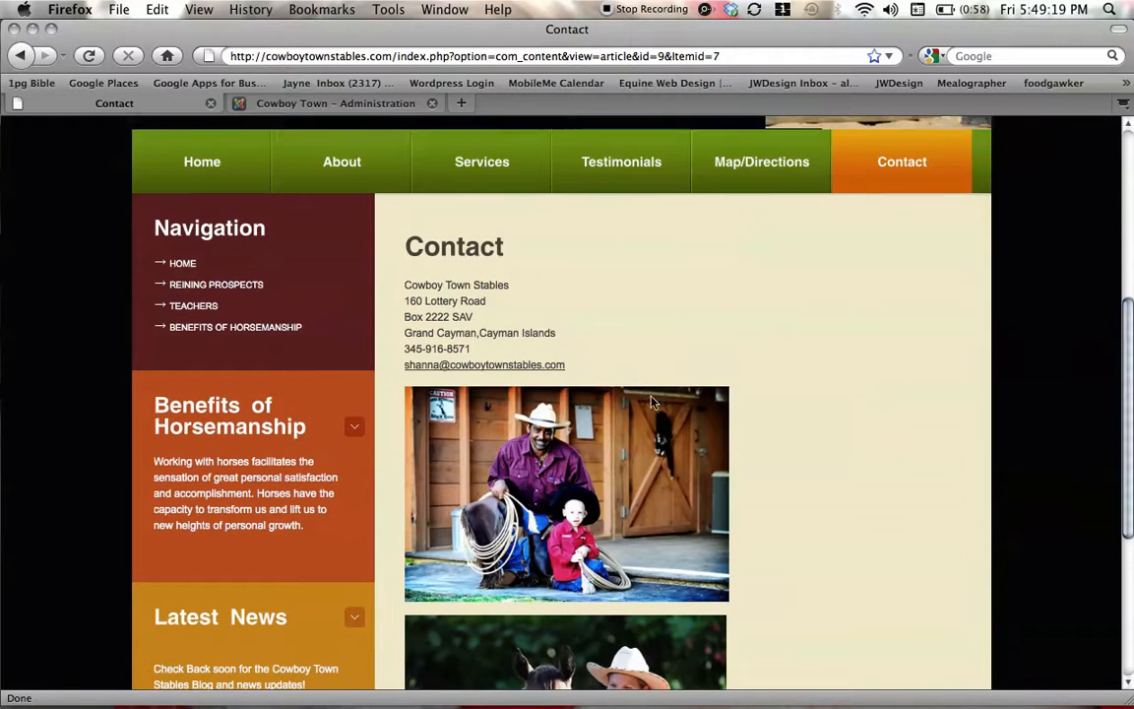
click(167, 160)
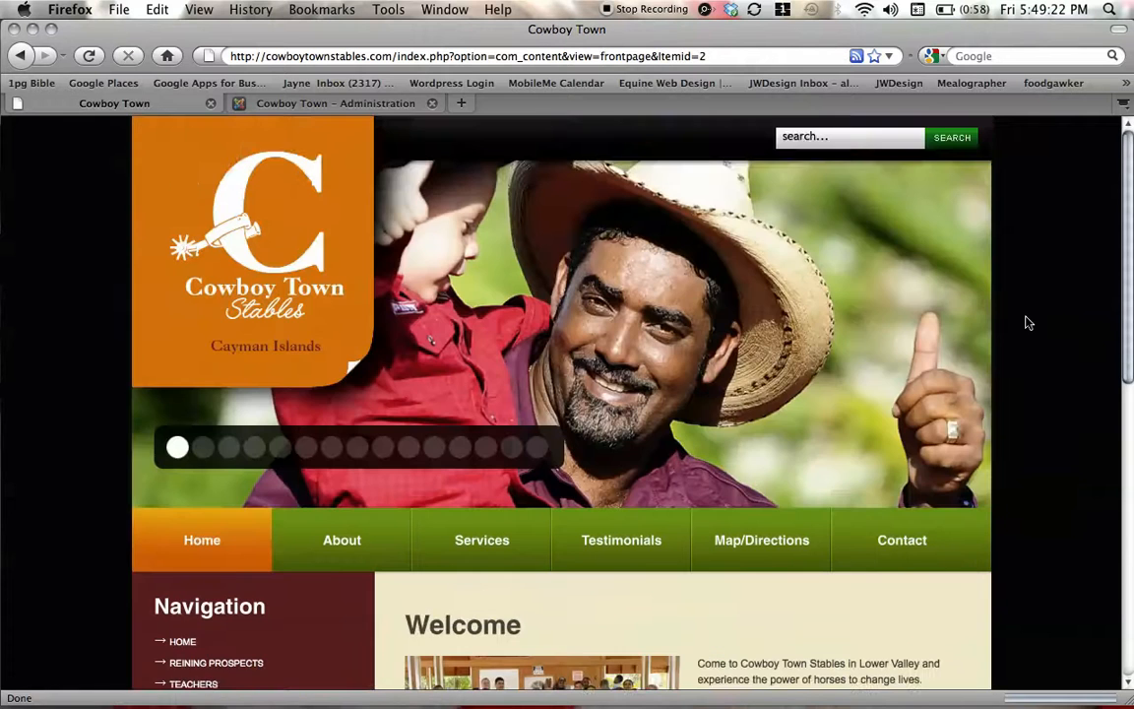
scroll(1024, 322, down, 8)
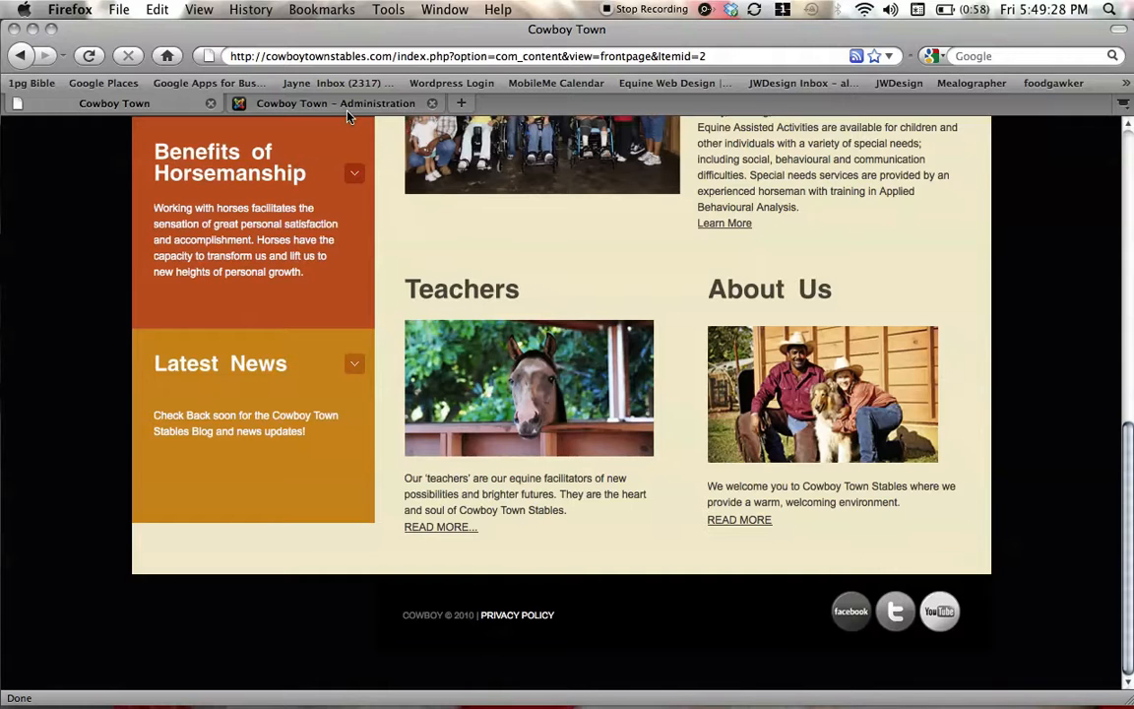
click(315, 102)
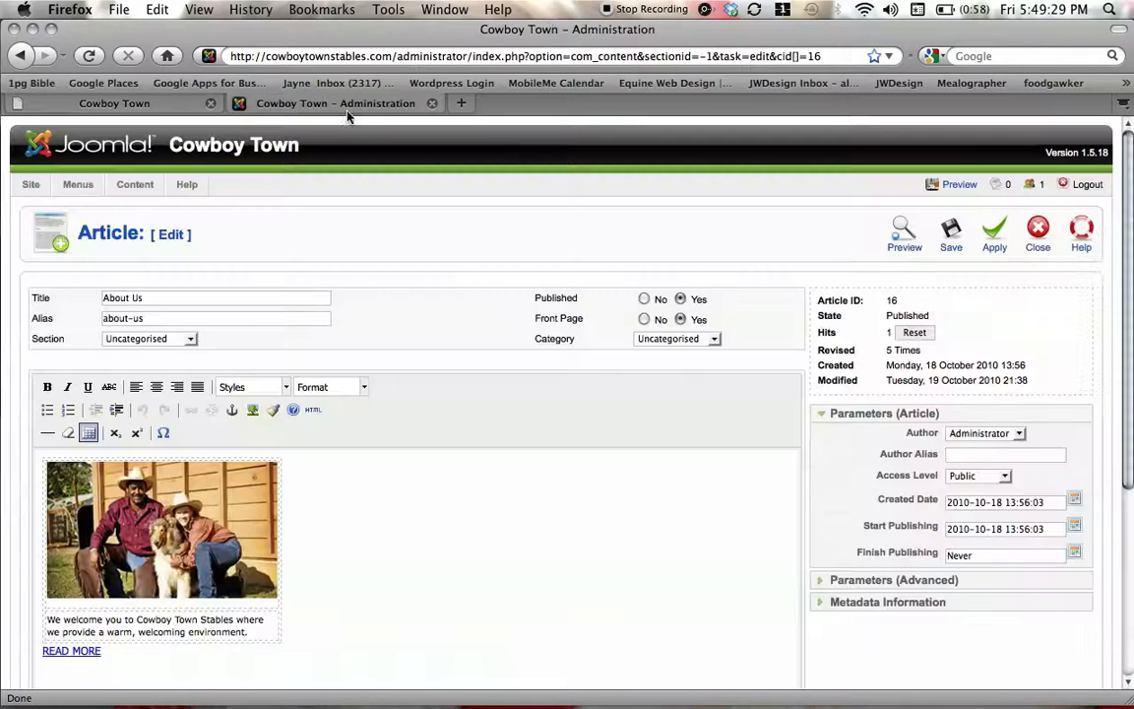
click(20, 55)
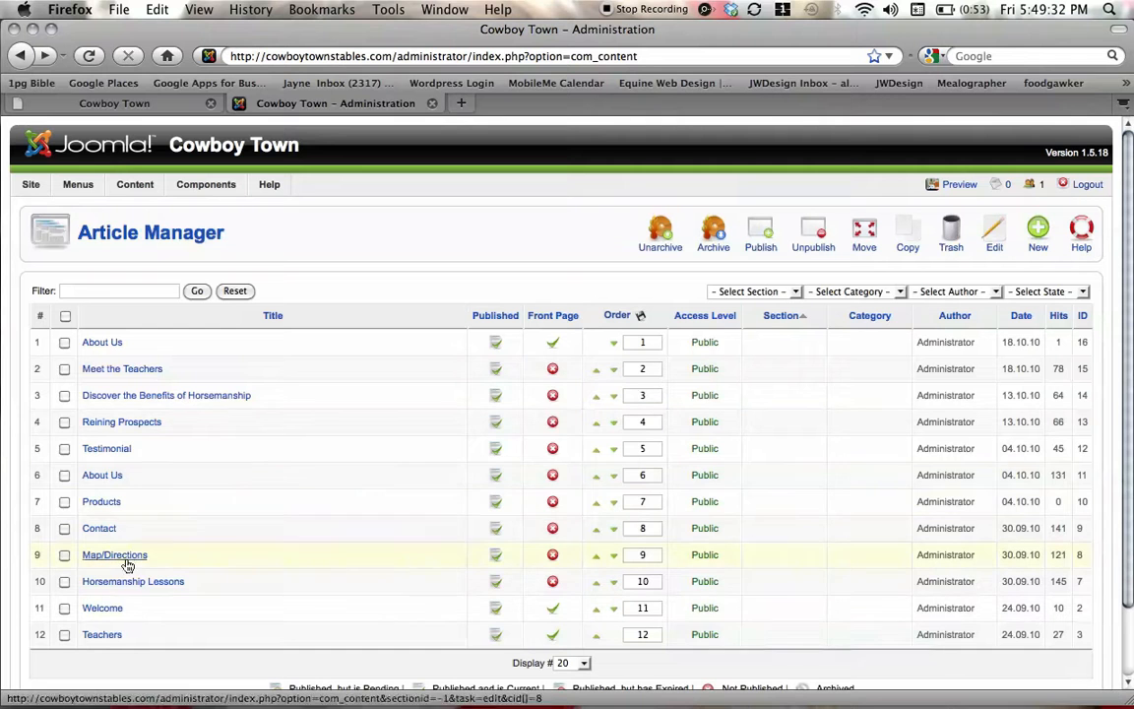
Step: Open the About Us article that is not on the front page, examine the live About page, and return to the article list
click(102, 476)
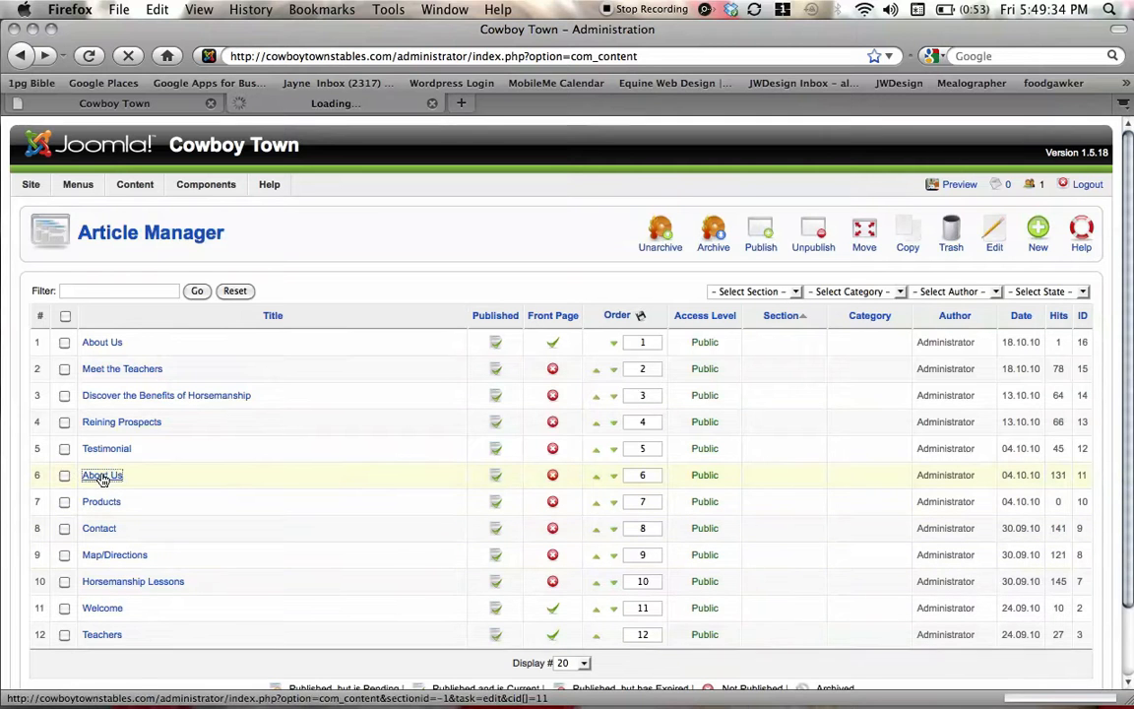
click(86, 103)
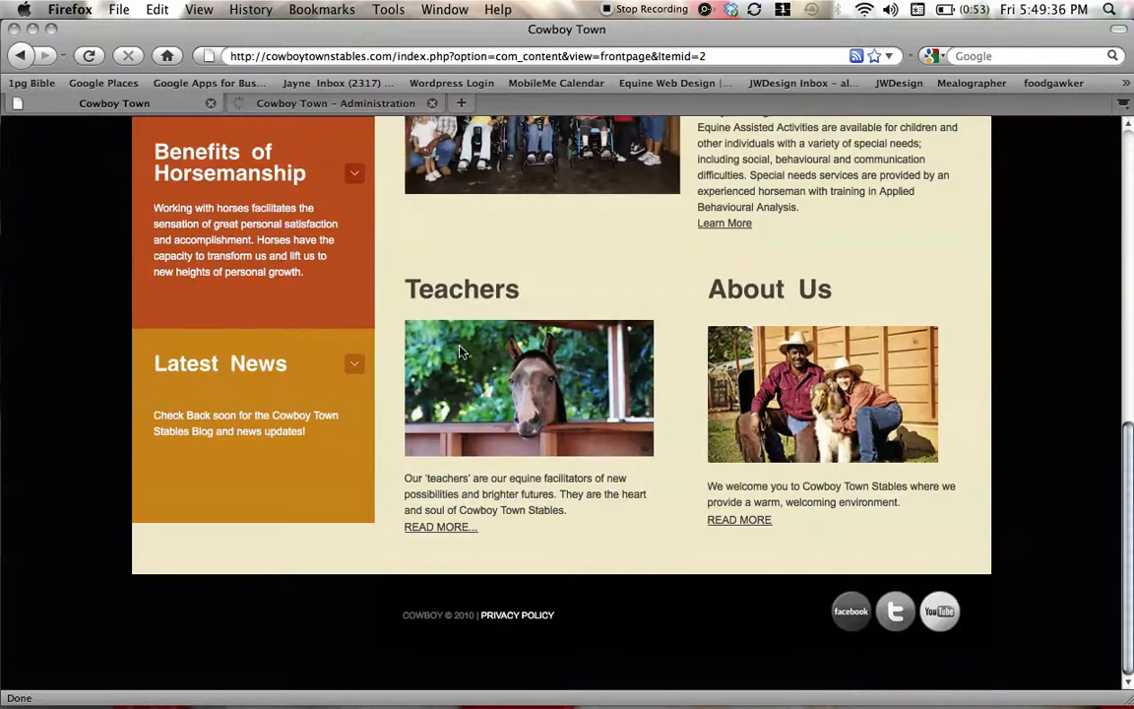
scroll(459, 352, up, 5)
click(353, 352)
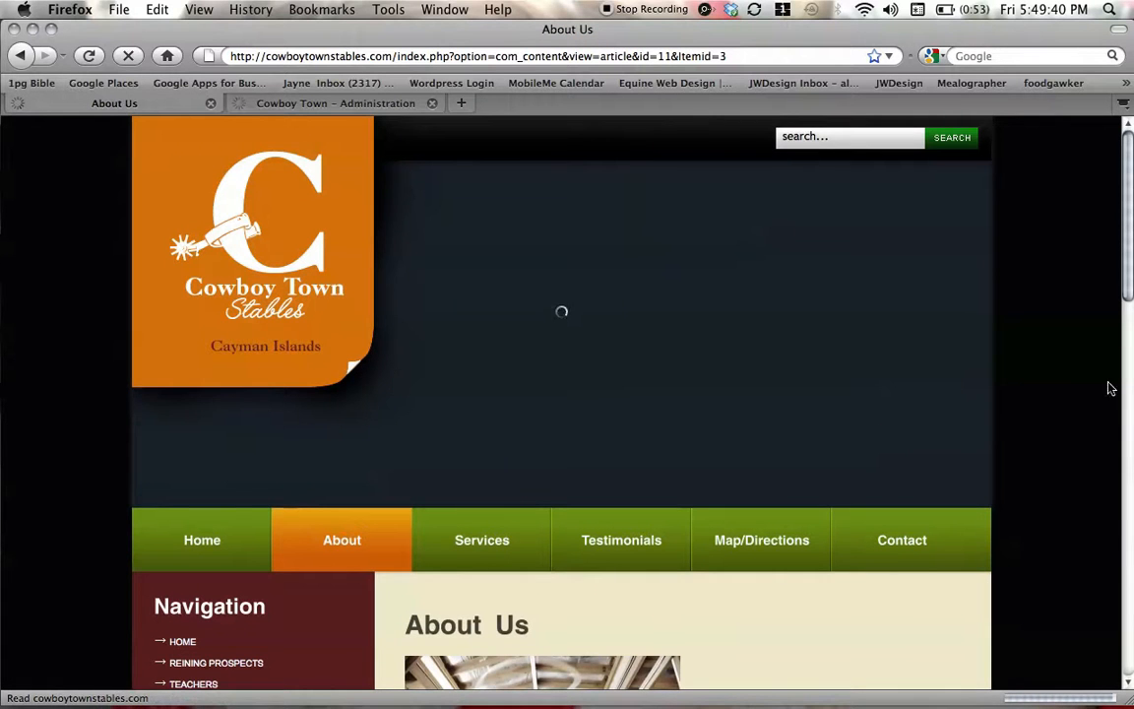
scroll(1086, 357, down, 10)
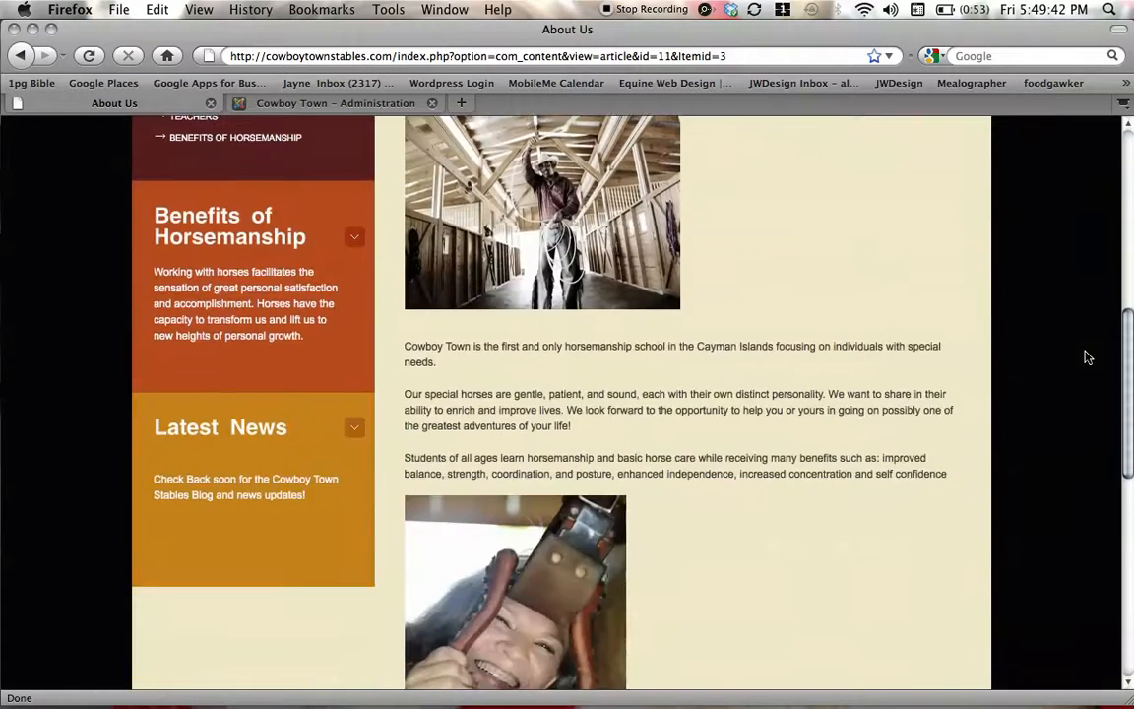
click(339, 104)
click(22, 57)
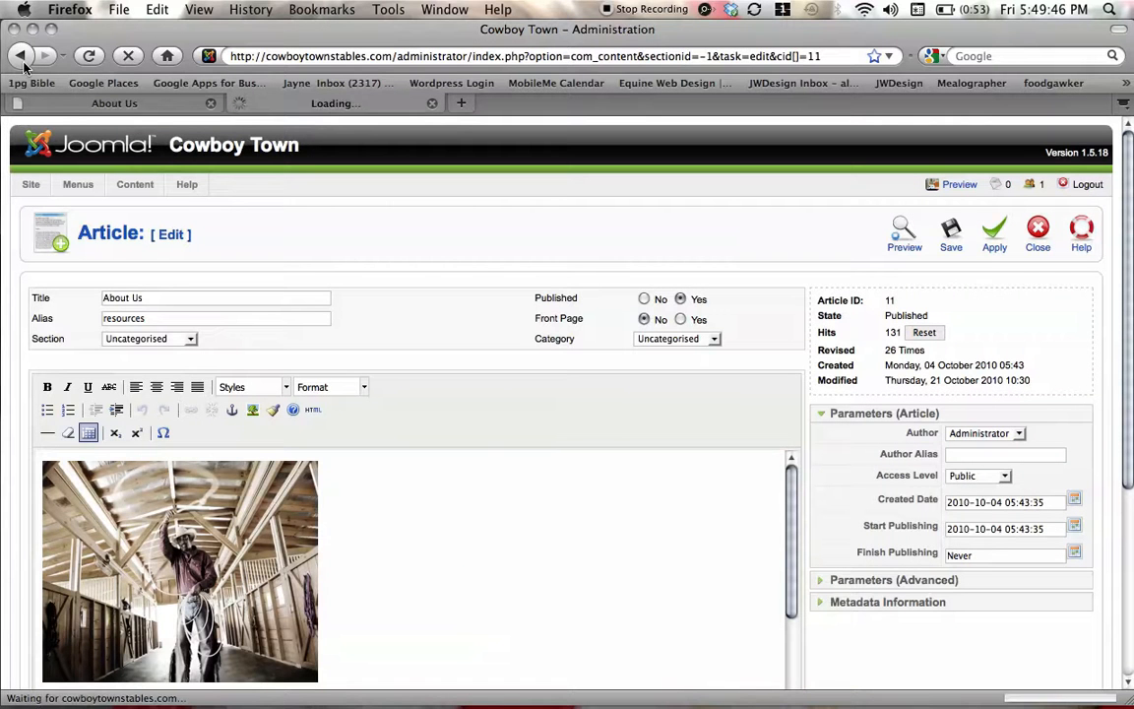